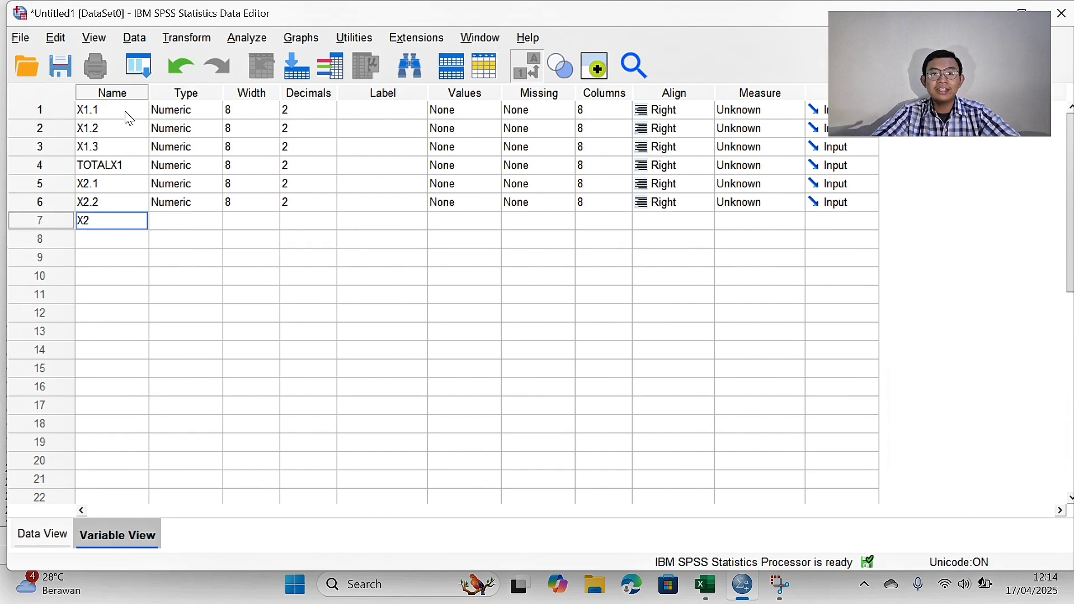
Name the remaining variables X2.3, TOTALX2, X3.1, X3.2, X3.3, TOTALX3, Y.1, Y.2, Y.3 and TOTALY.
text(.3 TOTALX2 X3.1 X3.2 X3.3 TOTALX3 Y.1 Y.2 Y.3 )
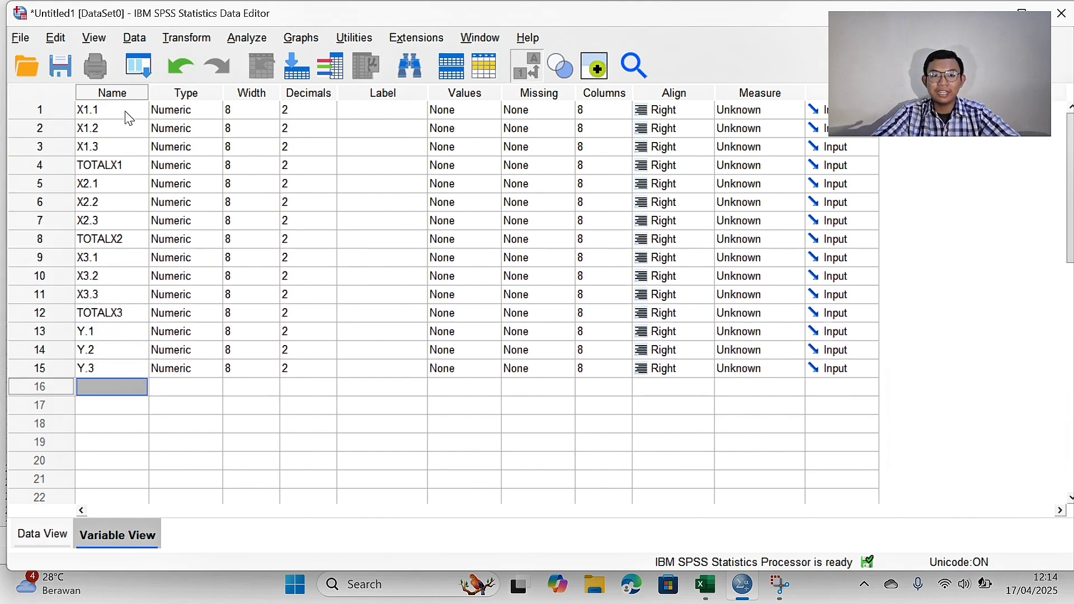
text(TOTALY)
Label the X1 items X1.1, X1.2 and X1.3, and label TOTALX1 with the heading "Kualitas Pelayanan (X1)" copied from the Excel sheet.
click(358, 110)
text(X1.1 X)
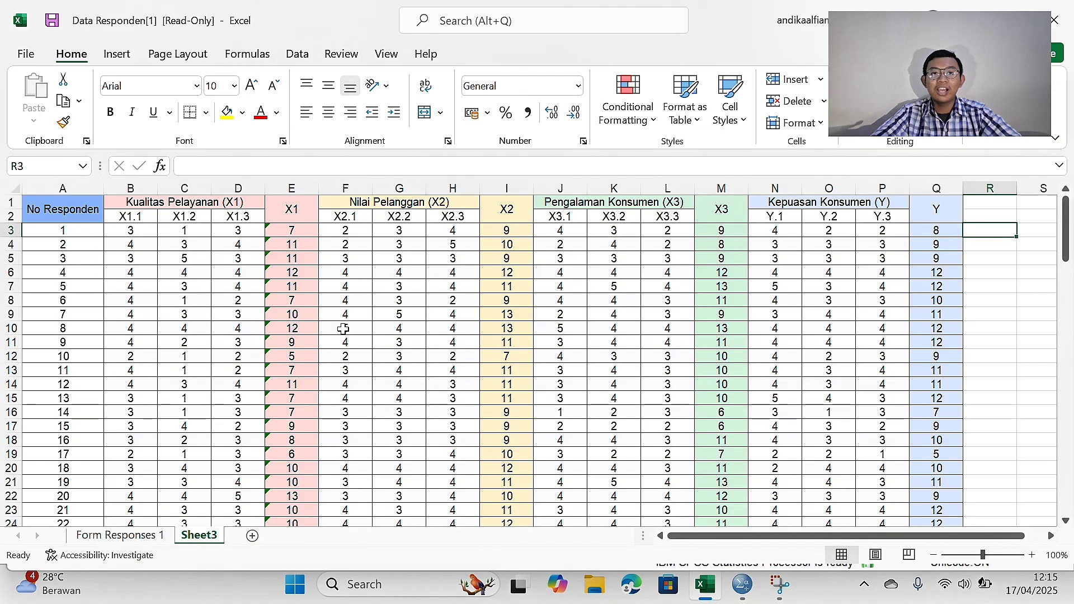
click(185, 203)
key(ctrl+c)
click(742, 584)
double_click(403, 164)
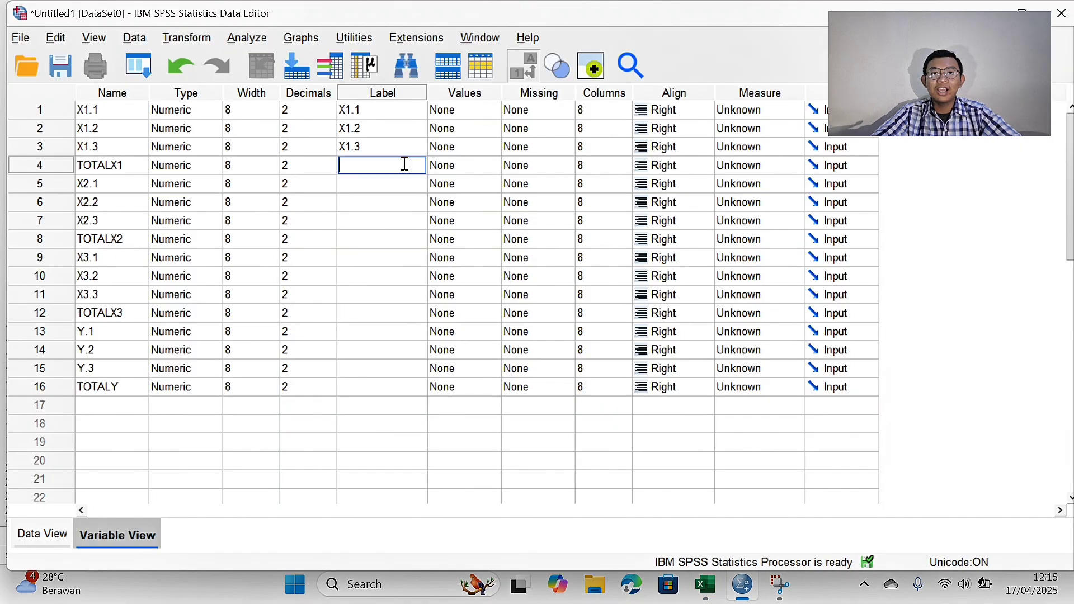
key(ctrl+v)
Label the X2 items X2.1, X2.2 and X2.3, and label TOTALX2 with the heading "Nilai Pelanggan (X2)" copied from Excel.
text(X2.1 X2.2 X2.3)
click(705, 584)
click(437, 203)
key(ctrl+c)
click(742, 584)
key(ctrl+v)
Label the X3 items X3,1, X3.2 and X3.3, and label TOTALX3 with the Excel heading "Pengalaman Konsumen (X3)".
text(X3,1 X3.2 X3.3)
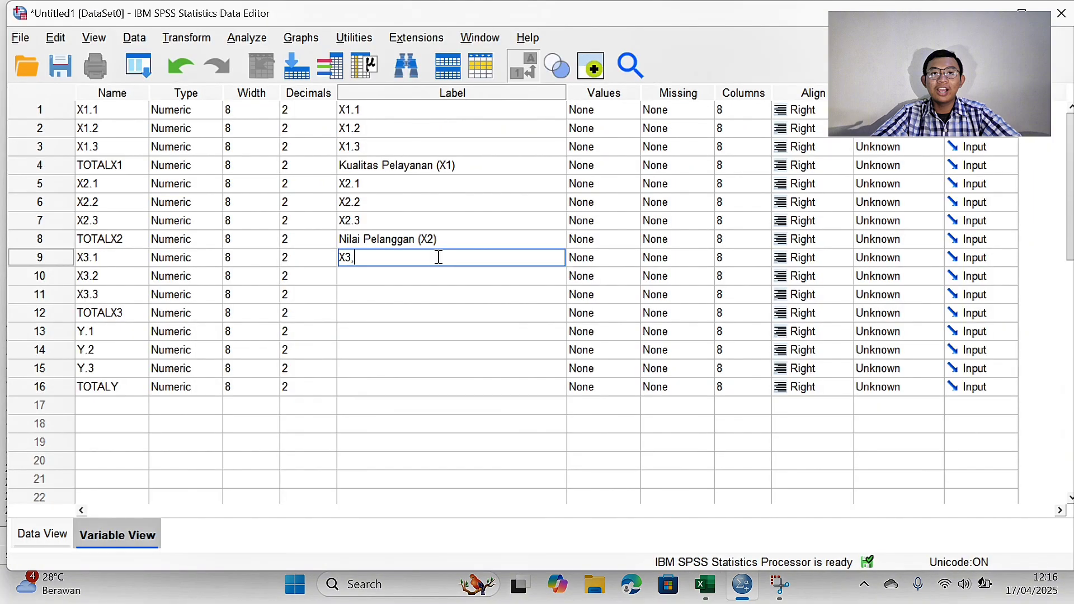
click(704, 584)
click(677, 204)
key(ctrl+v)
Label the Y items Y.1, Y.2 and Y.3, and label TOTALY with the heading "Kepuasan Konsumen (Y)" copied from Excel.
text(Y.1 Y.2 Y.3)
click(704, 584)
click(827, 204)
key(ctrl+c)
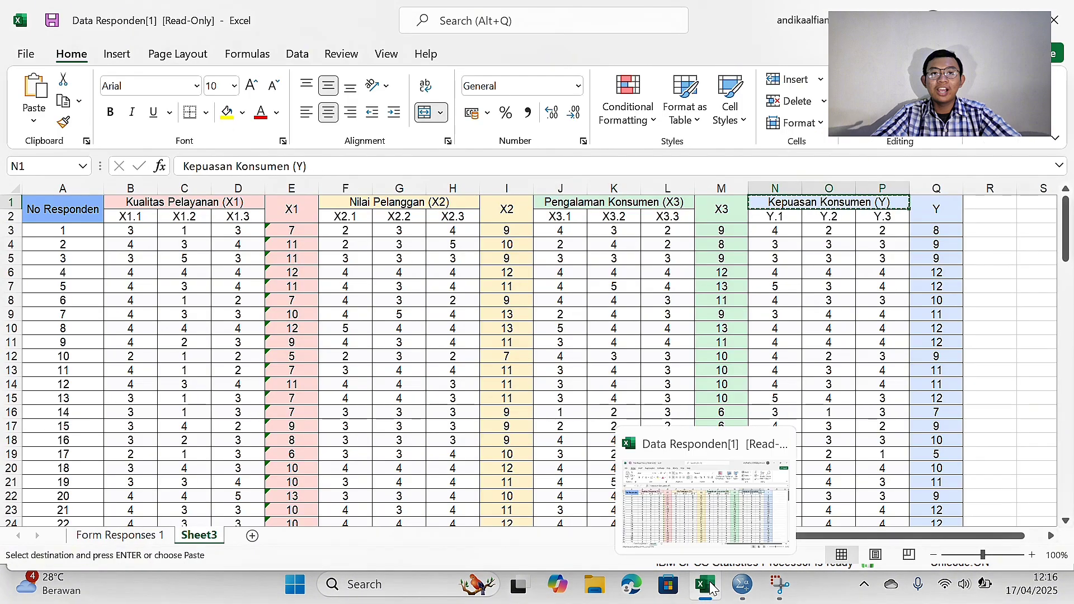
click(743, 584)
click(452, 386)
key(ctrl+v)
click(452, 424)
Copy all respondents' scores from column X1.1 through the Y total in Excel and paste them into the SPSS data grid from row 1 of X1.1.
click(52, 533)
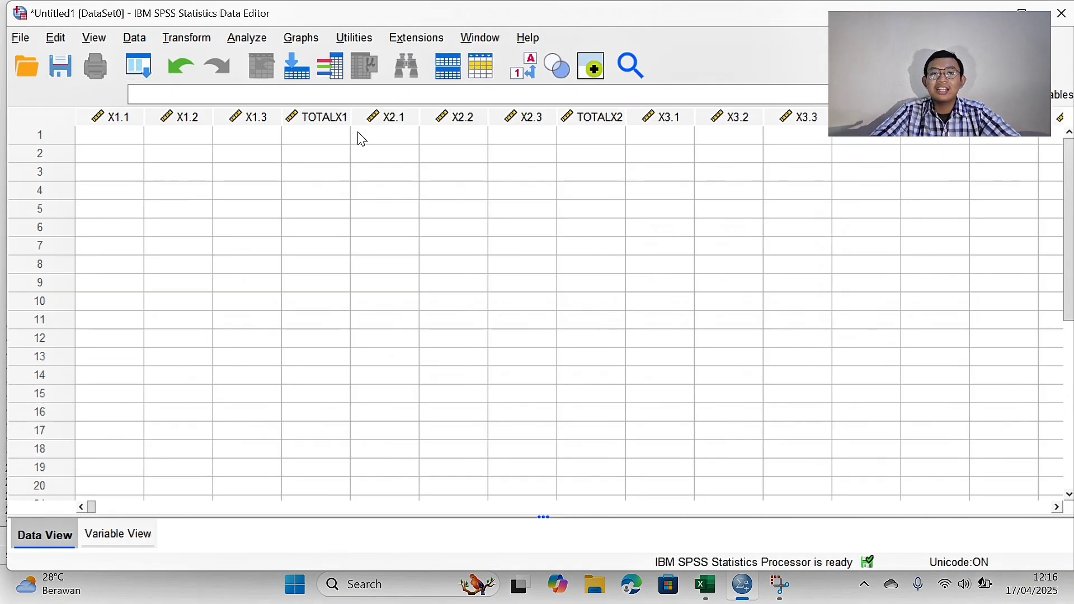
click(703, 585)
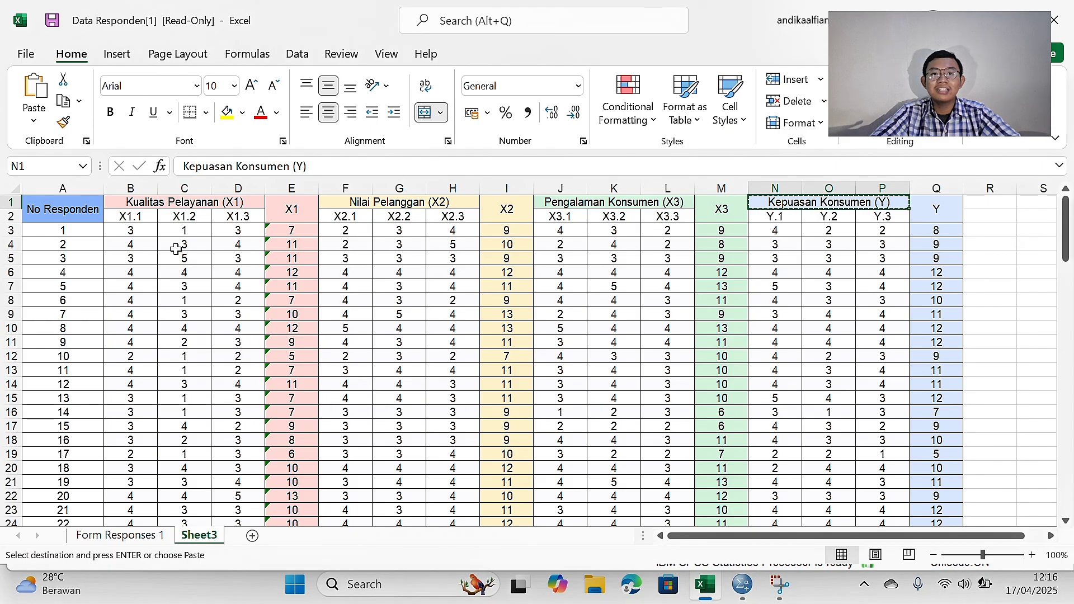
click(153, 235)
drag(153, 235, 957, 466)
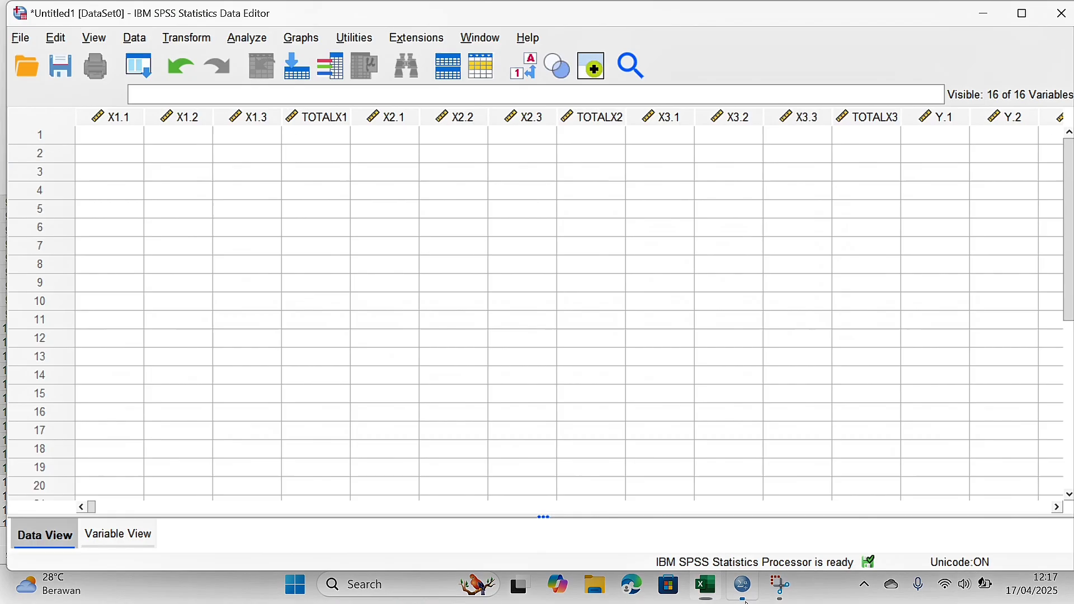
click(743, 584)
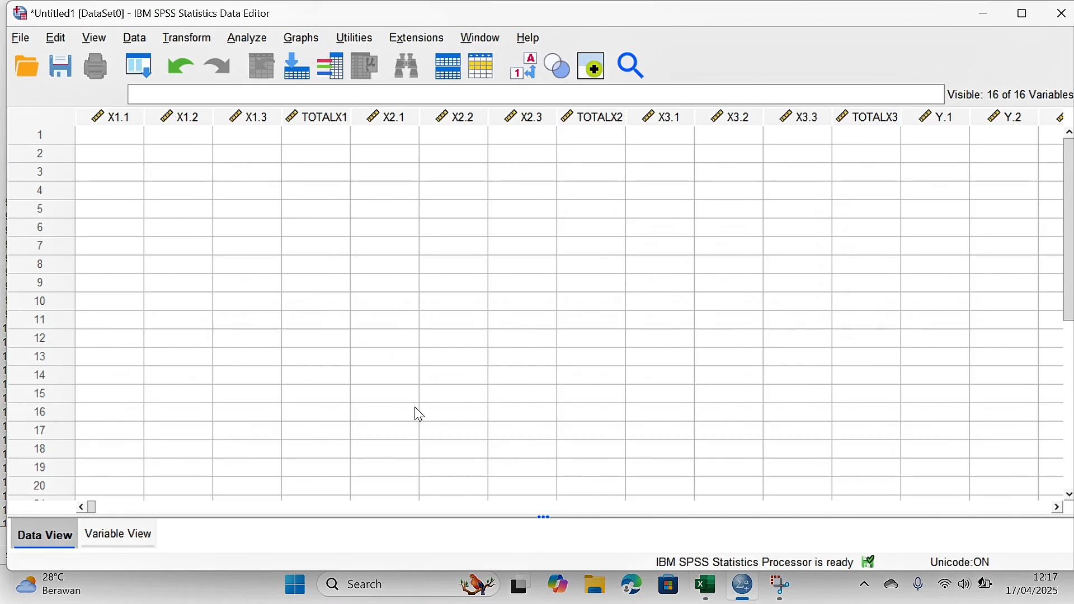
click(136, 139)
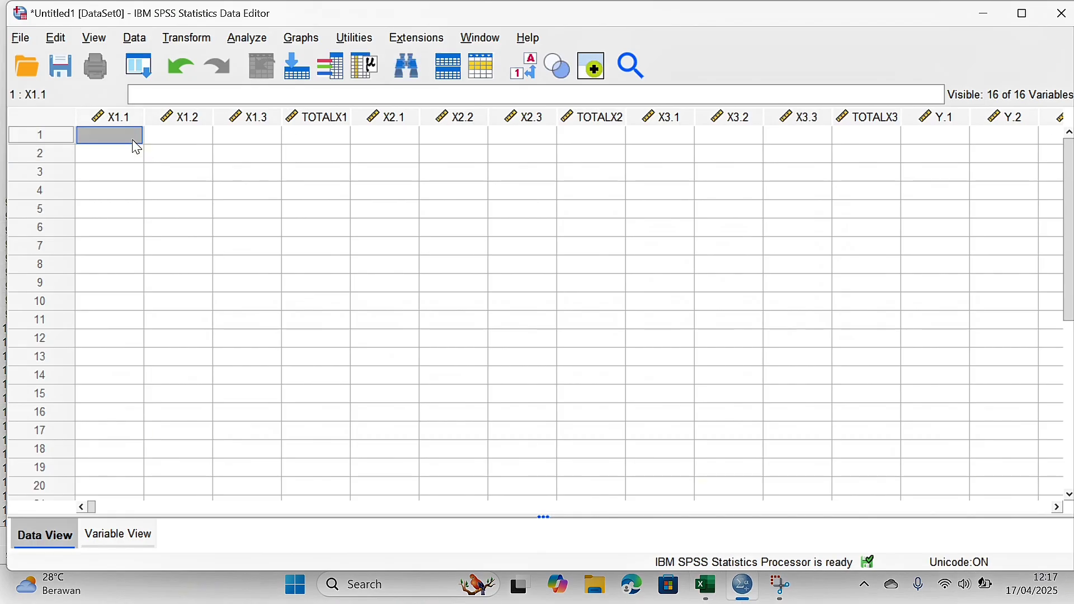
key(ctrl+v)
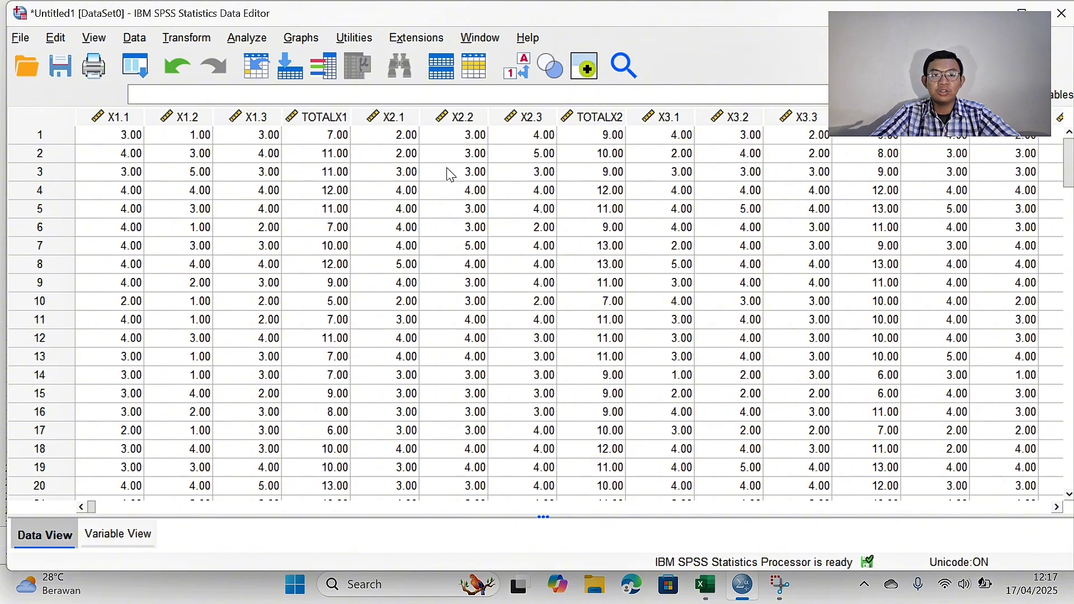
Run a two-tailed Pearson bivariate correlation on X1.1, X1.2, X1.3 and Kualitas Pelayanan (X1).
click(246, 39)
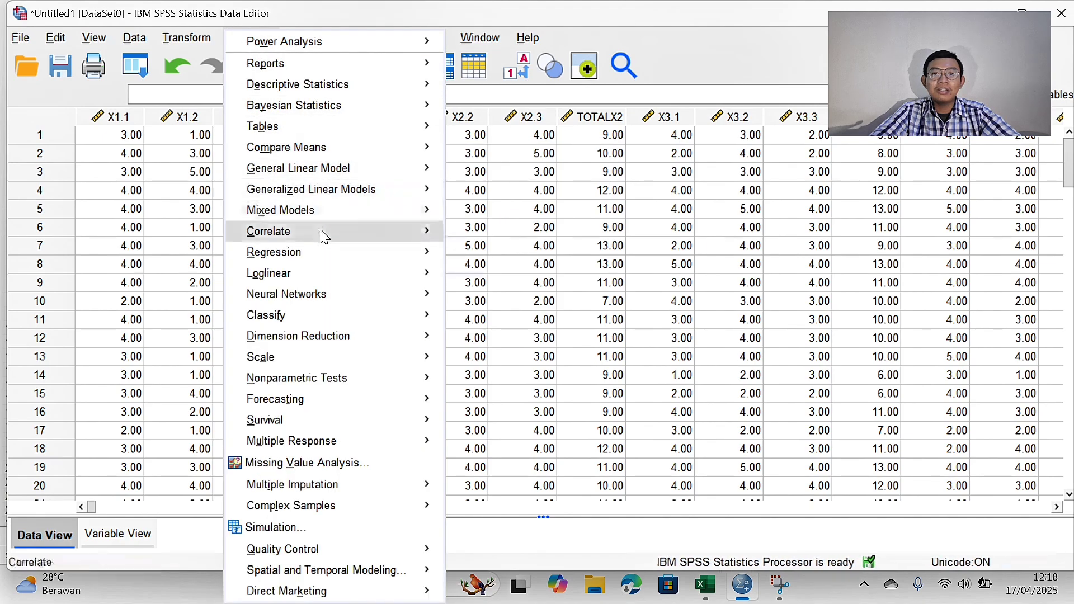
mouse_move(323, 232)
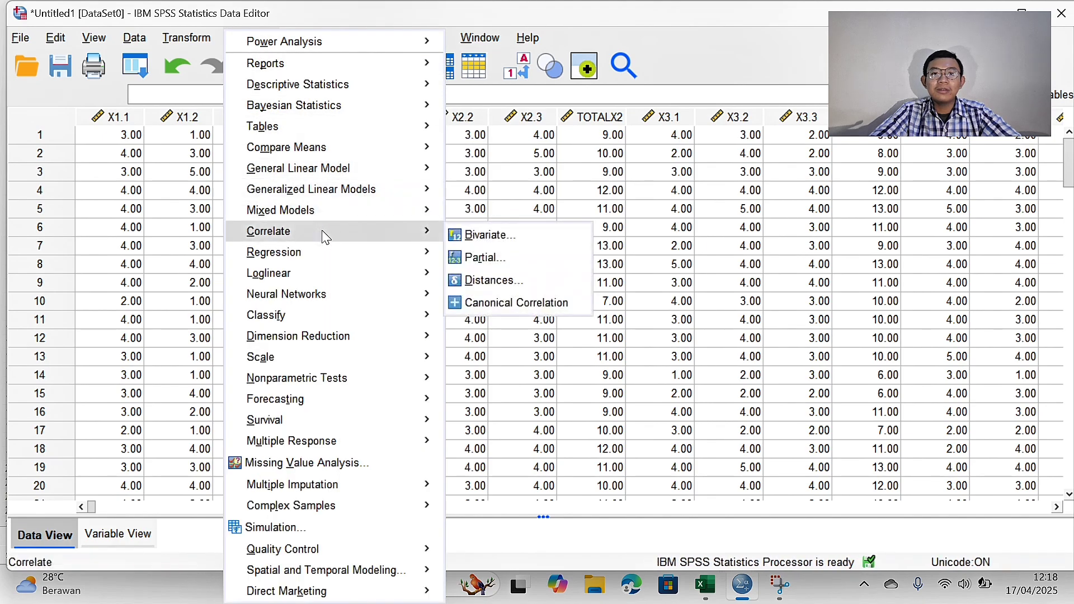
click(485, 239)
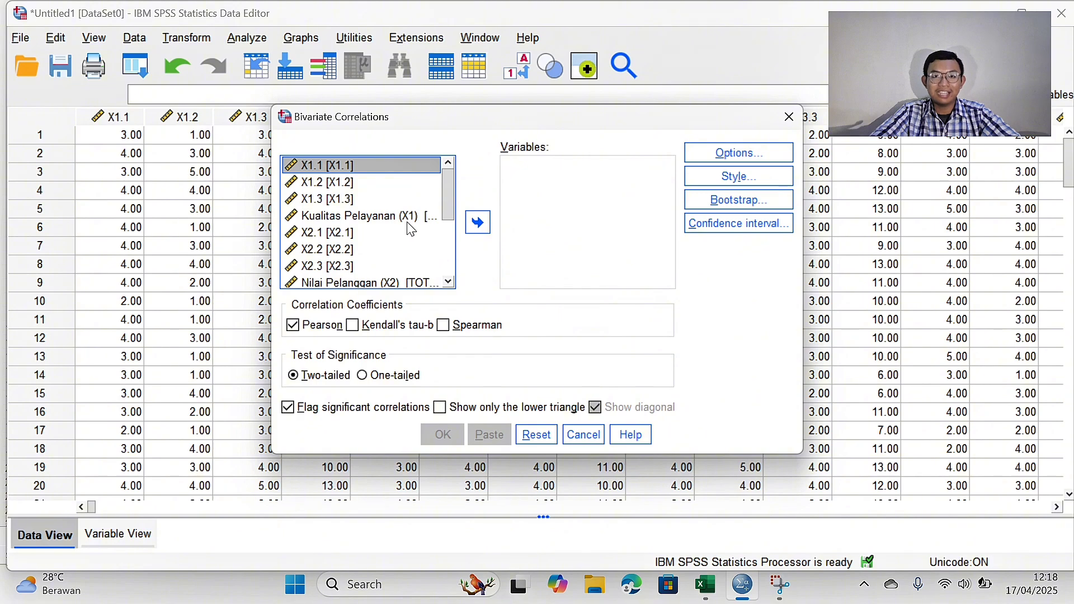
shift+click(385, 183)
shift+click(373, 200)
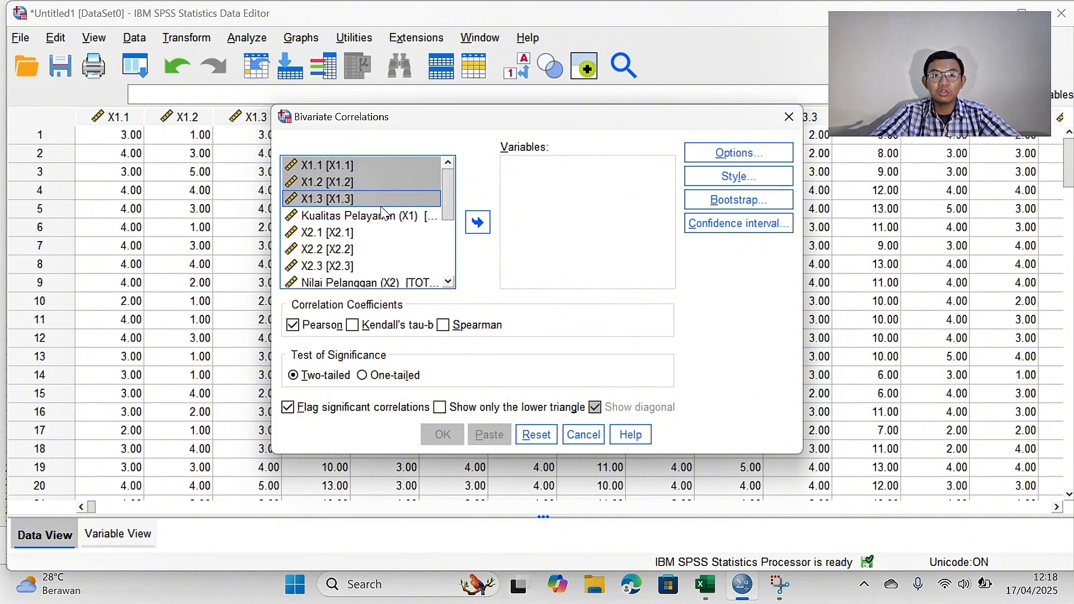
shift+click(390, 218)
click(477, 223)
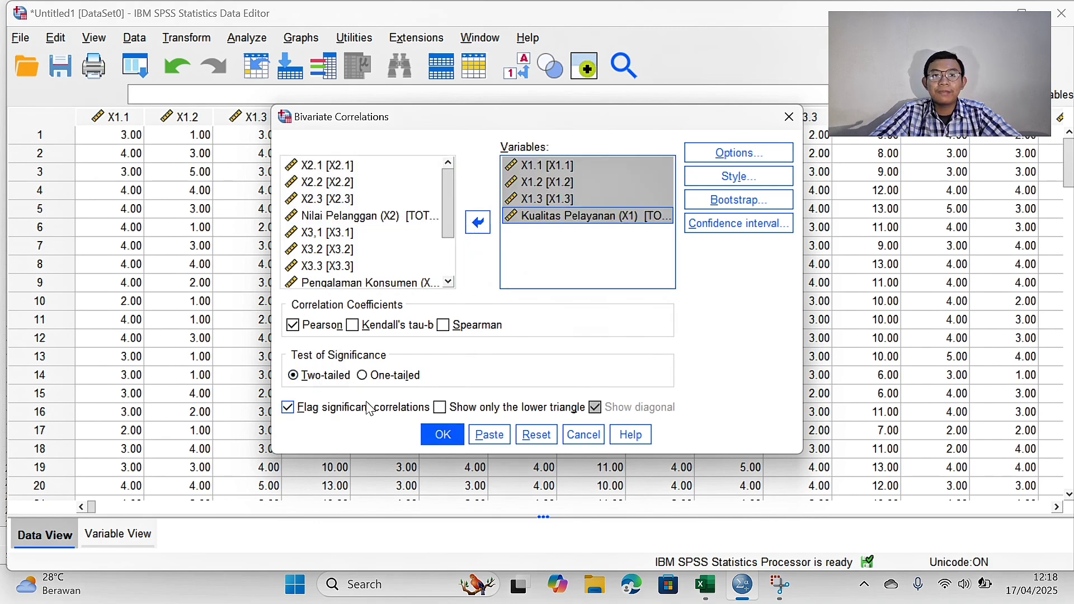
click(442, 425)
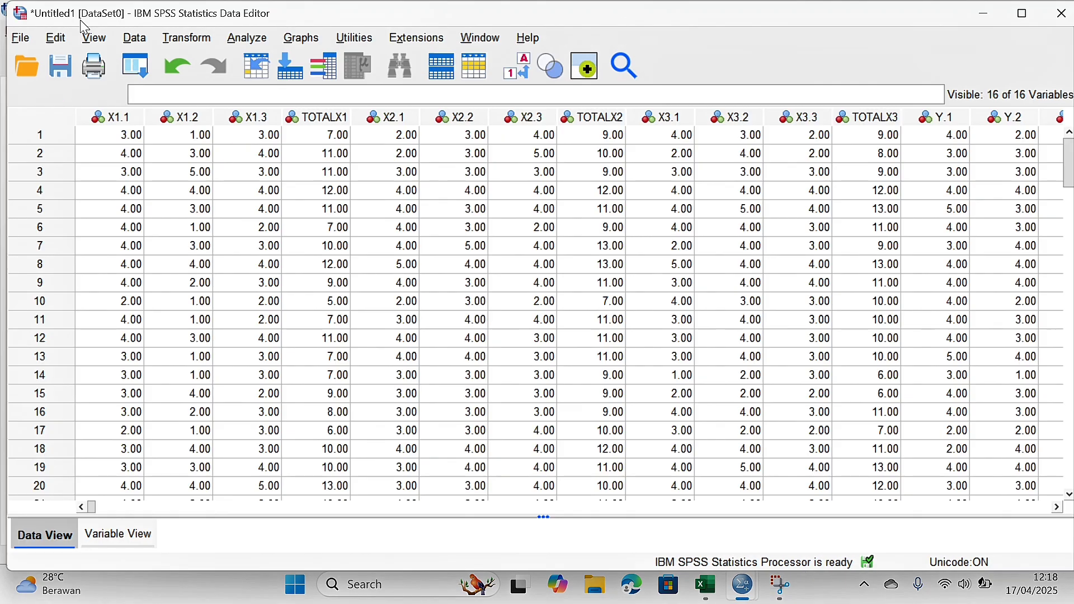
Reopen Bivariate Correlations and remove the X1 items and their total from the analysis variables.
click(232, 43)
mouse_move(407, 232)
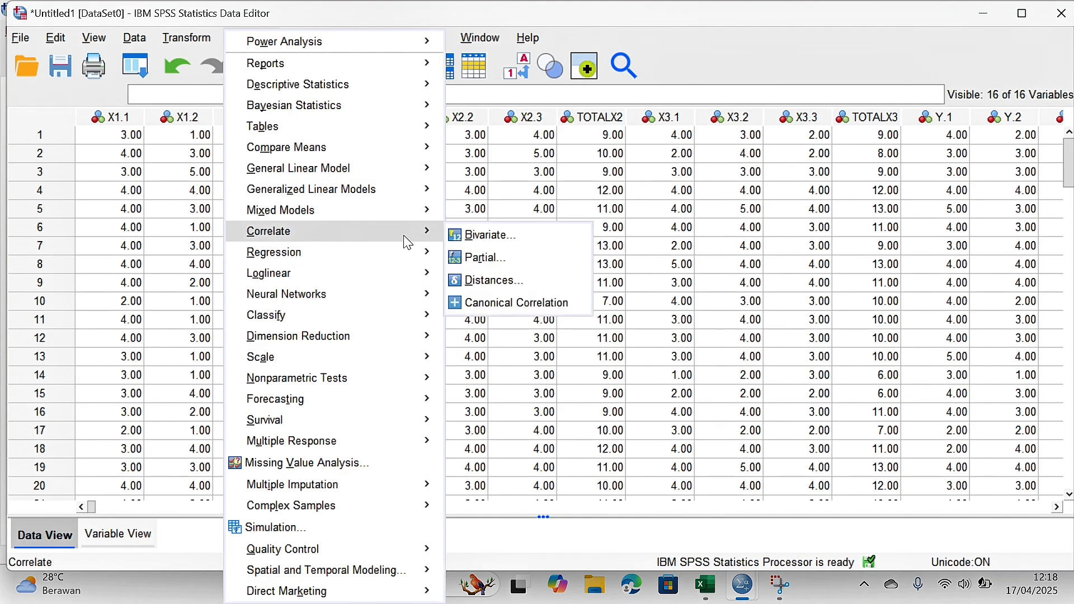
click(480, 235)
drag(539, 165, 540, 216)
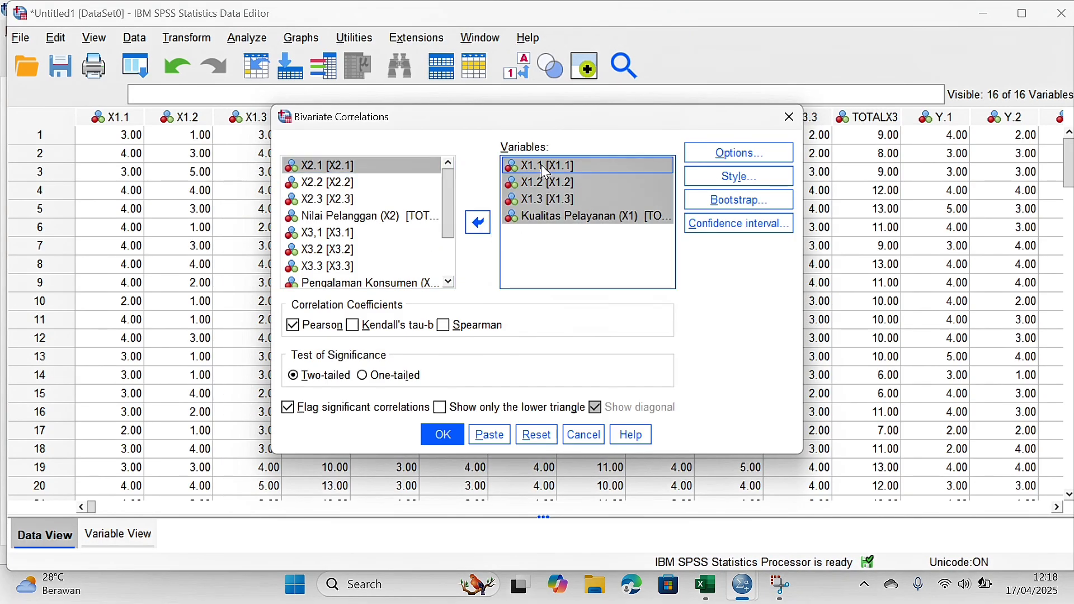
click(479, 222)
Run the bivariate correlation on X2.1, X2.2, X2.3 and Nilai Pelanggan (X2).
click(359, 235)
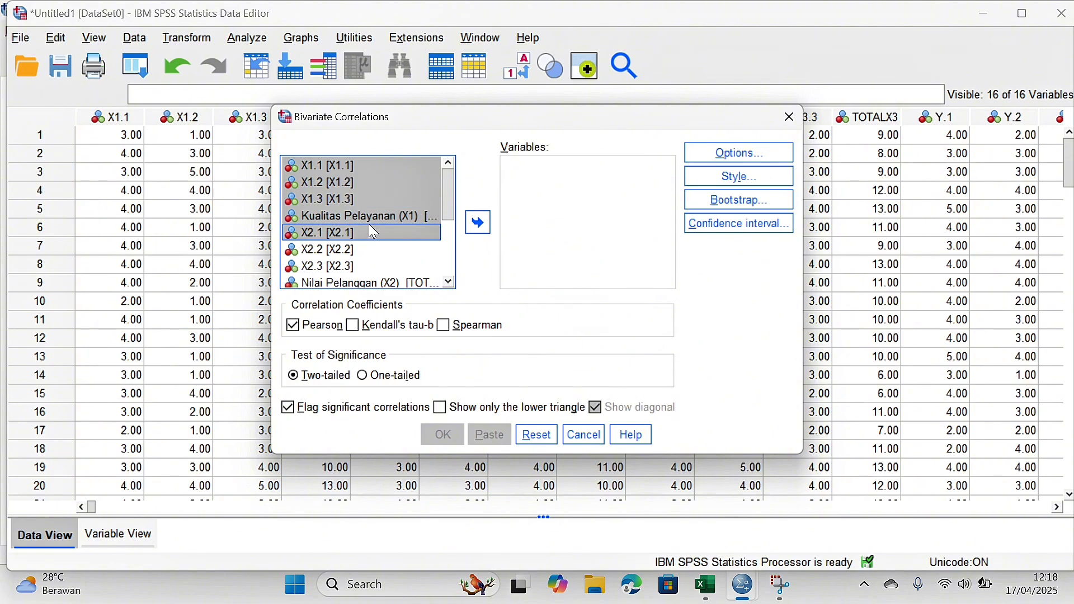
click(361, 250)
drag(369, 235, 385, 285)
click(477, 234)
click(442, 434)
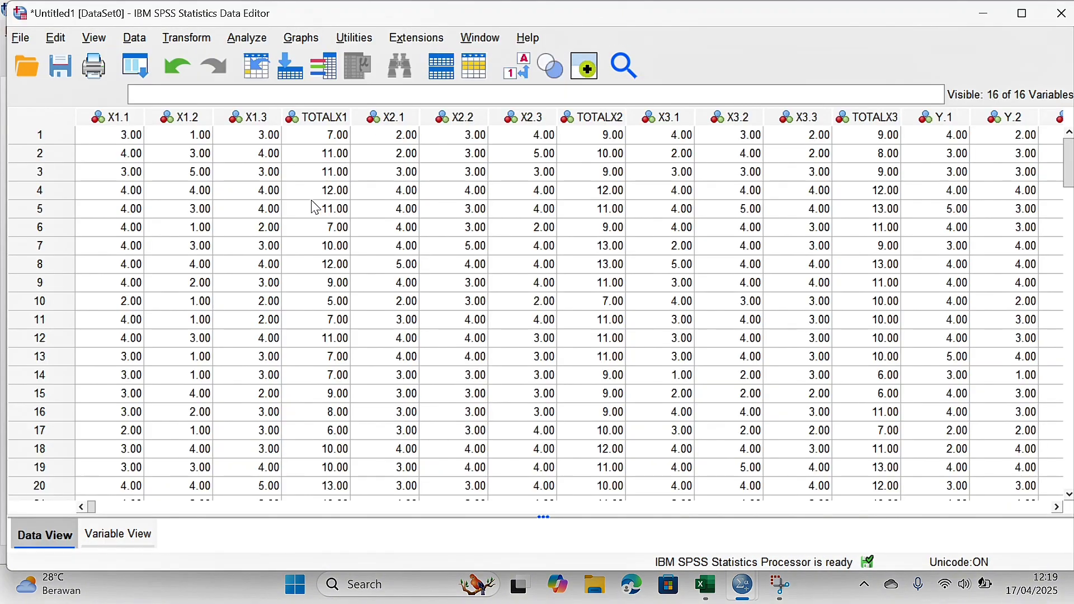
Reopen Bivariate Correlations and remove the X2 items and their total from the analysis variables.
click(247, 38)
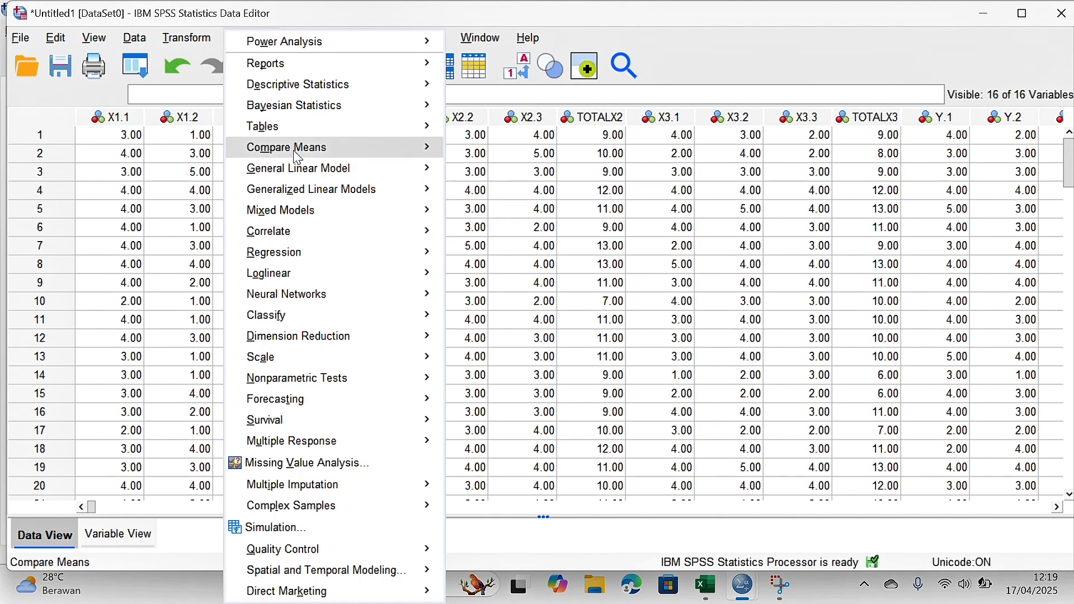
click(456, 230)
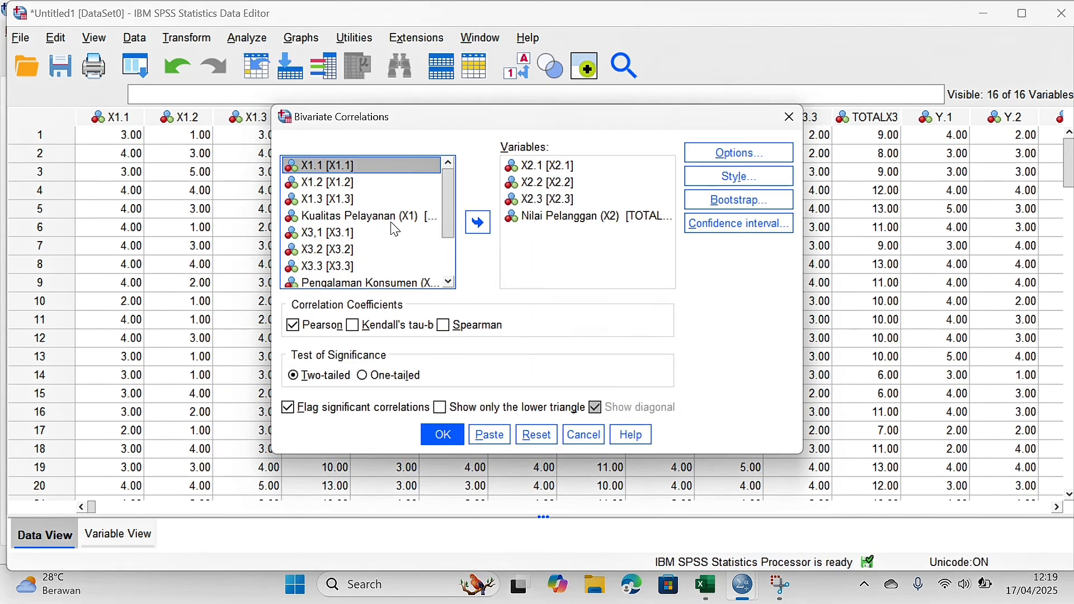
scroll(394, 229, down, 1)
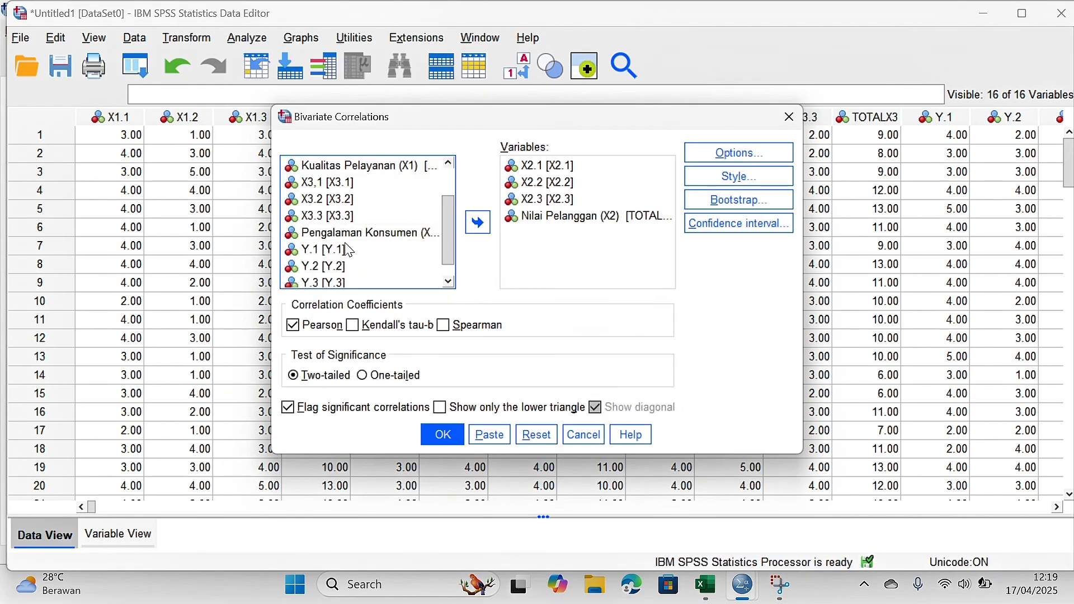
click(353, 183)
click(583, 184)
key(ctrl+a)
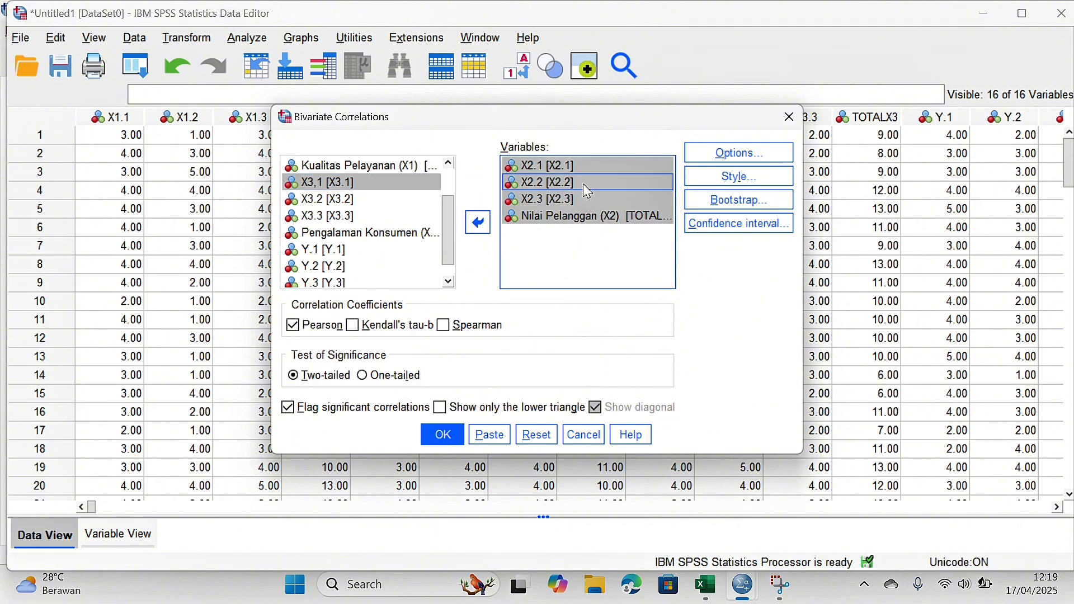
click(473, 226)
Run the bivariate correlation on X3,1, X3.2, X3.3 and Pengalaman Konsumen (X3).
drag(447, 216, 447, 262)
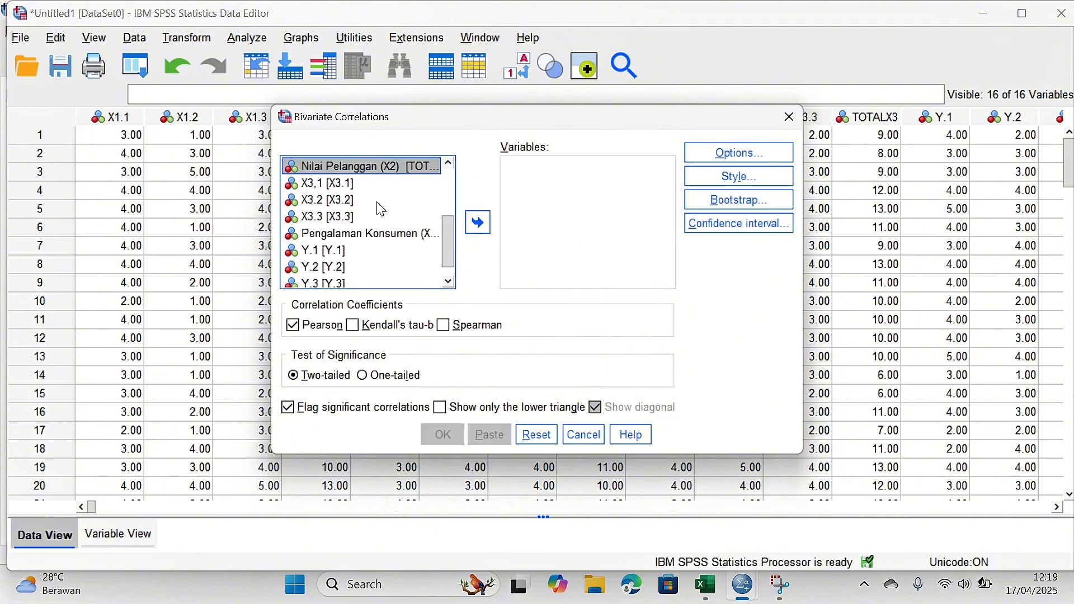
click(380, 186)
drag(369, 207, 380, 234)
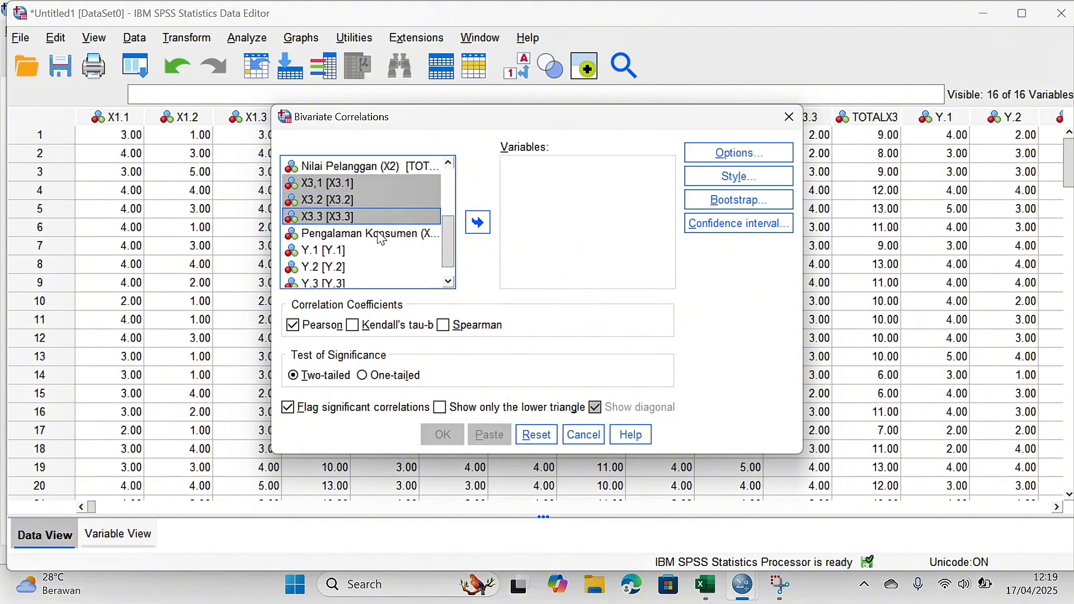
click(478, 222)
click(442, 434)
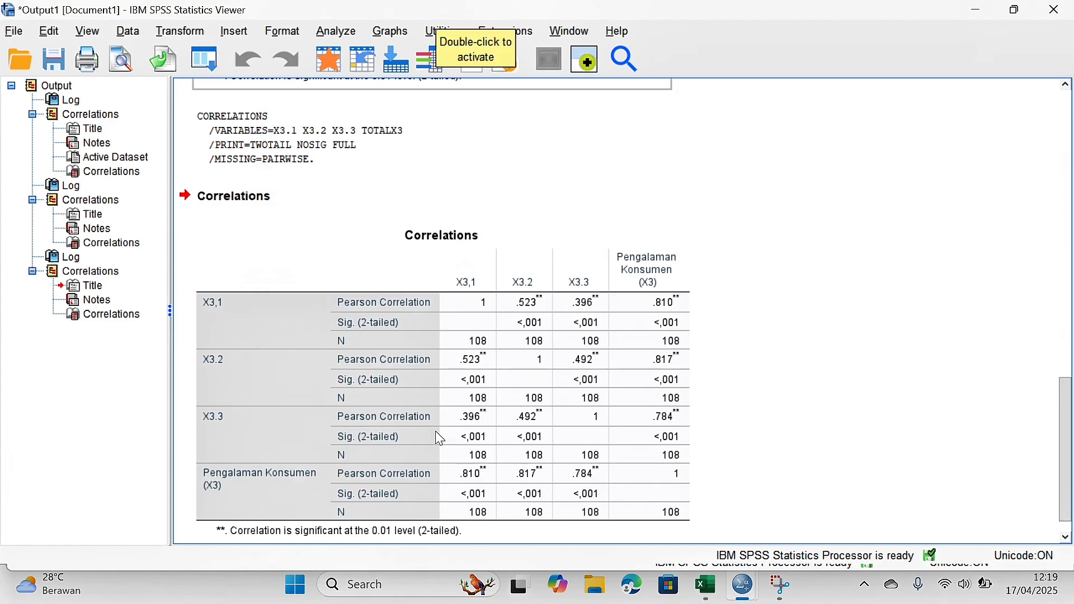
Return to the dataset, reopen Bivariate Correlations and remove the X3 items and their total from the analysis variables.
click(290, 66)
click(246, 37)
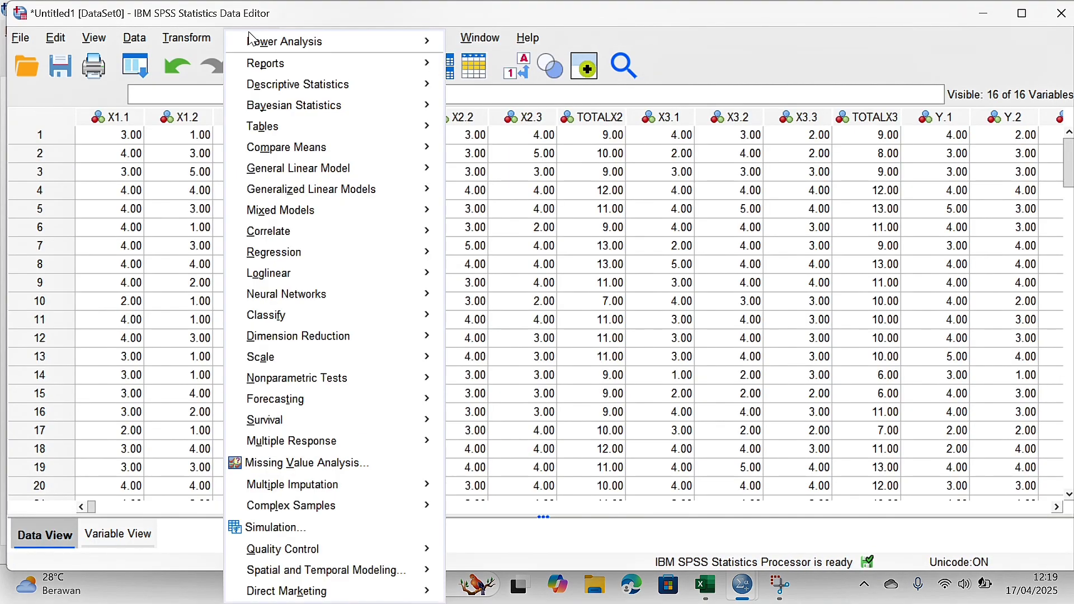
mouse_move(289, 134)
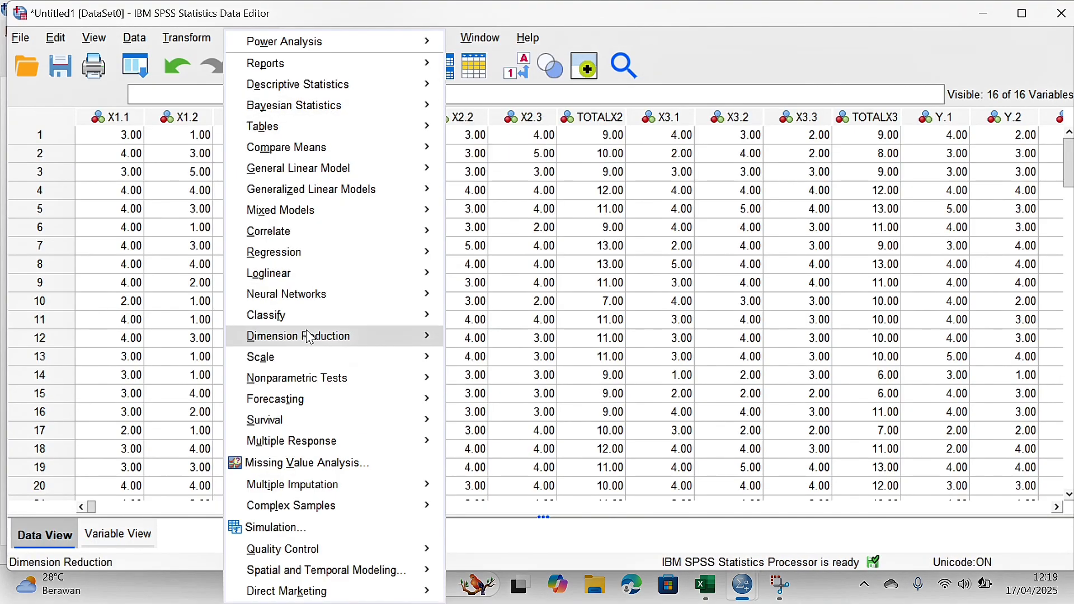
mouse_move(343, 235)
click(452, 237)
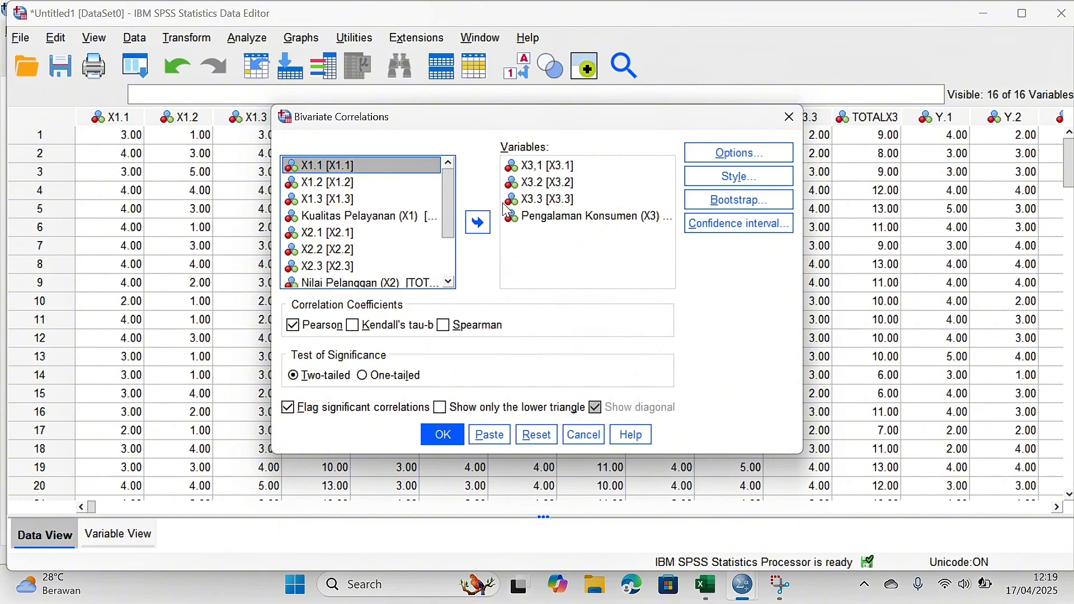
drag(526, 166, 537, 210)
click(478, 222)
Run the bivariate correlation on Y.1, Y.2, Y.3 and Kepuasan Konsumen (Y).
drag(455, 215, 456, 285)
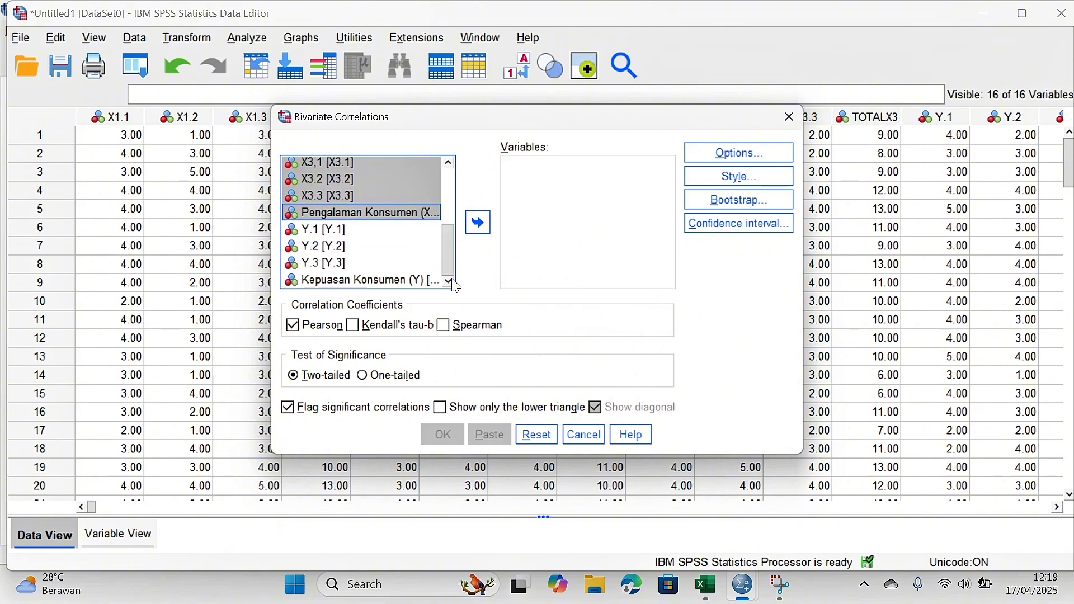
drag(402, 234, 386, 283)
click(479, 223)
click(442, 435)
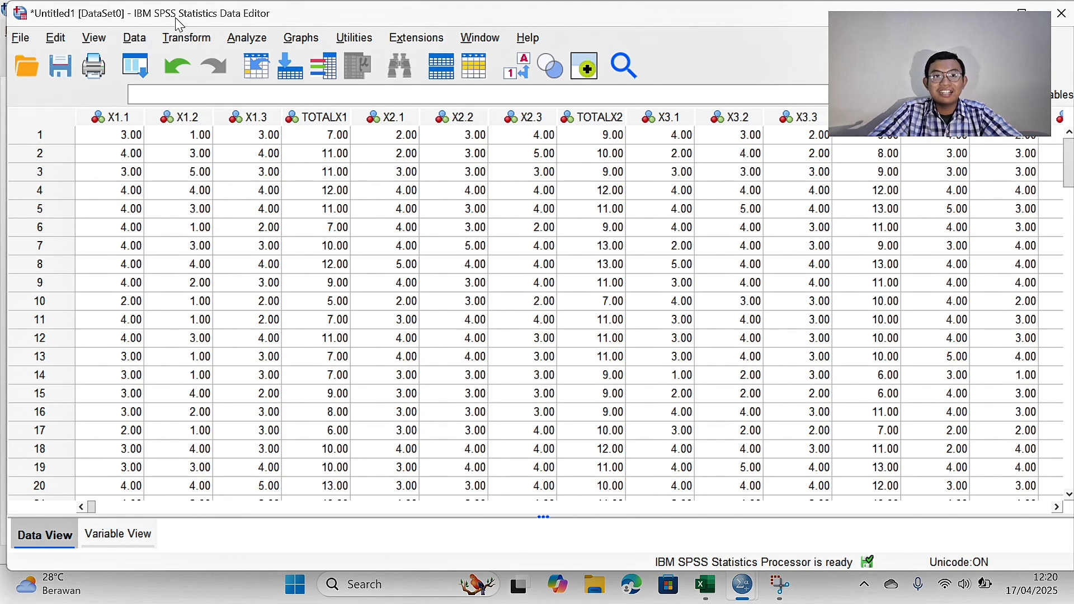
Run a Reliability Analysis with the Alpha model on X1.1, X1.2 and X1.3 and review its output.
click(230, 40)
mouse_move(329, 362)
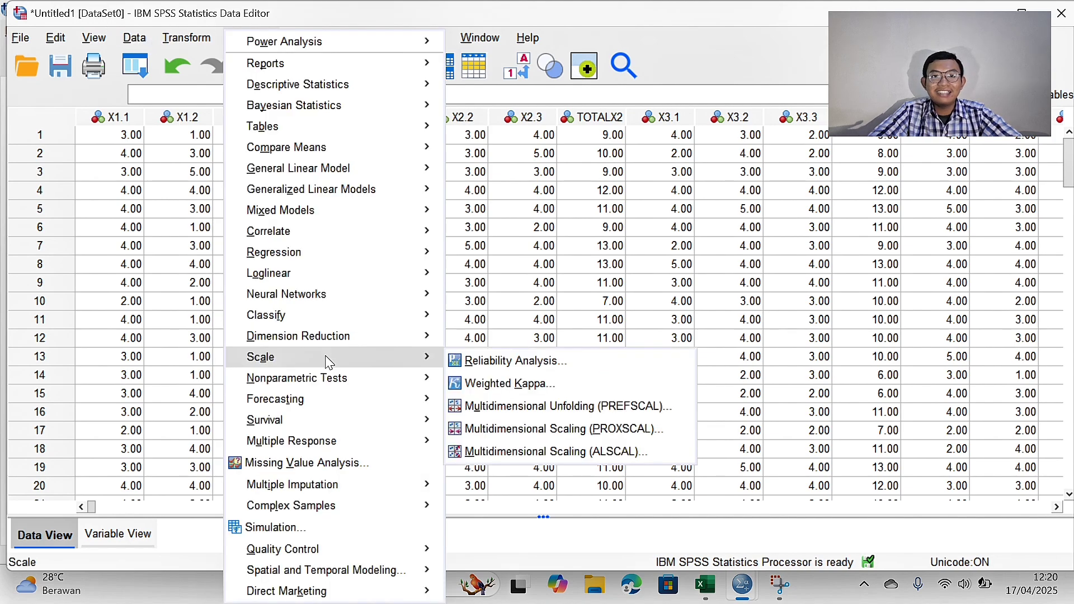
click(460, 365)
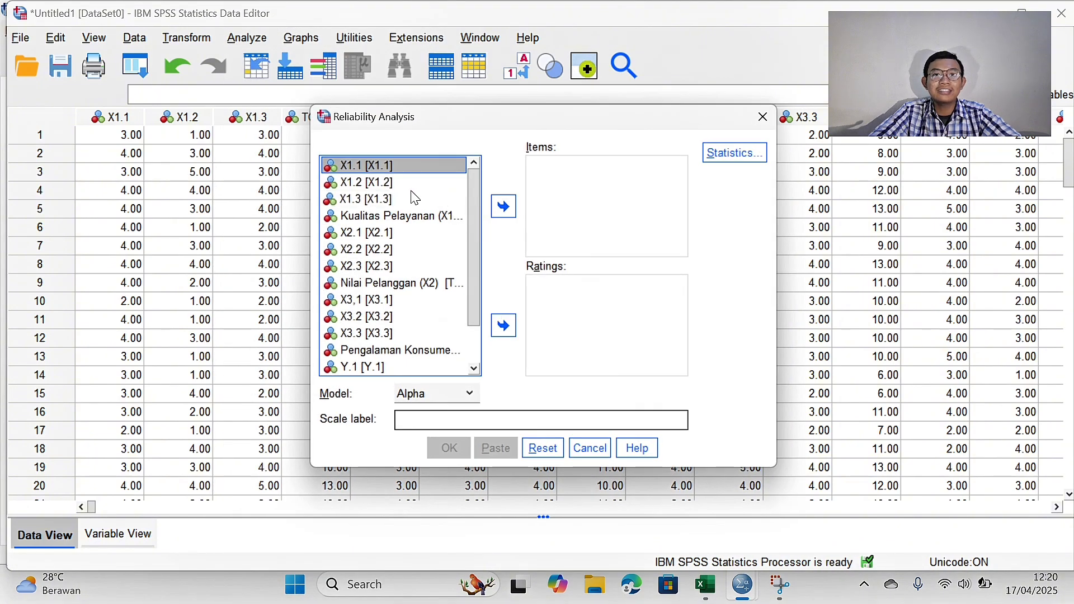
shift+click(427, 184)
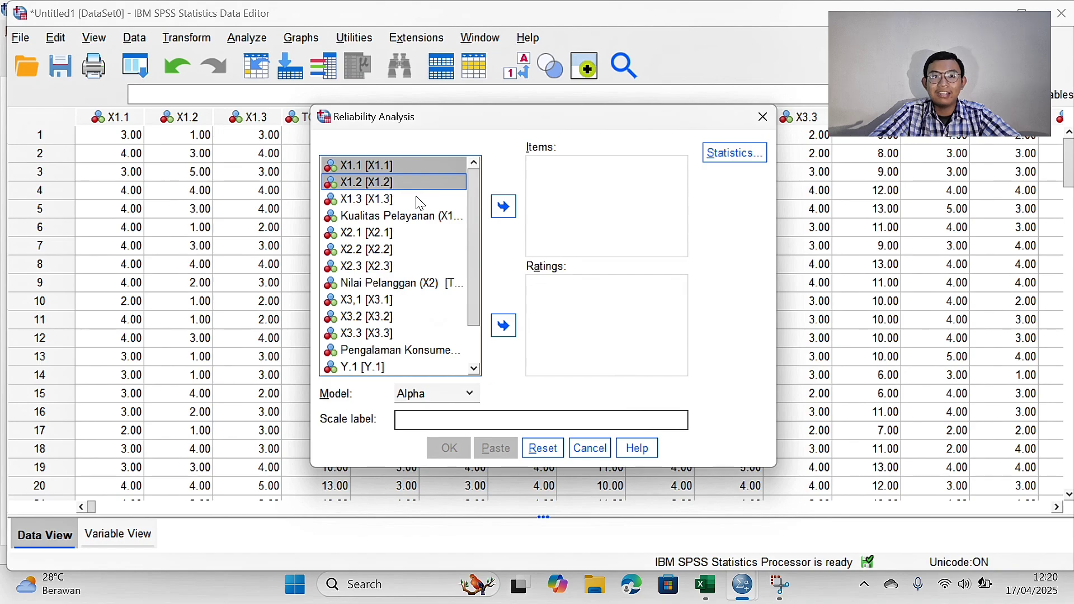
shift+click(420, 200)
click(501, 206)
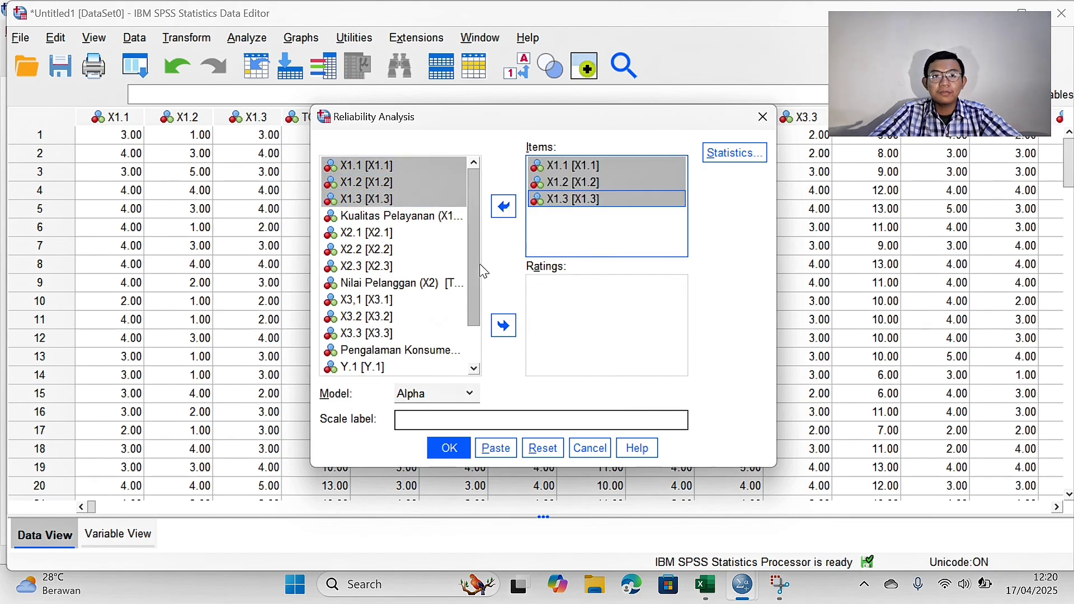
click(433, 454)
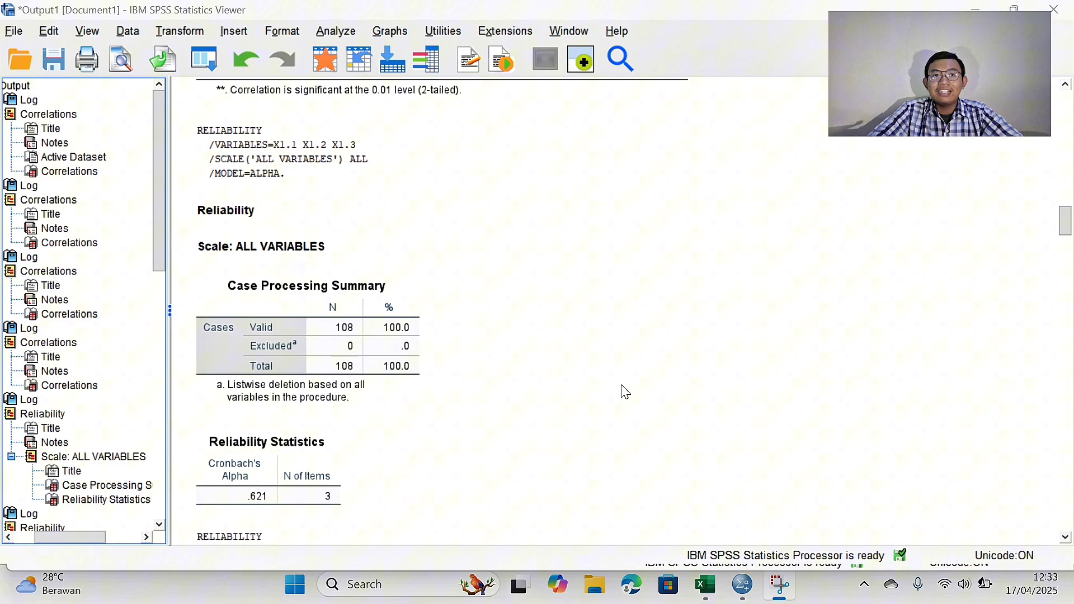
scroll(626, 392, down, 3)
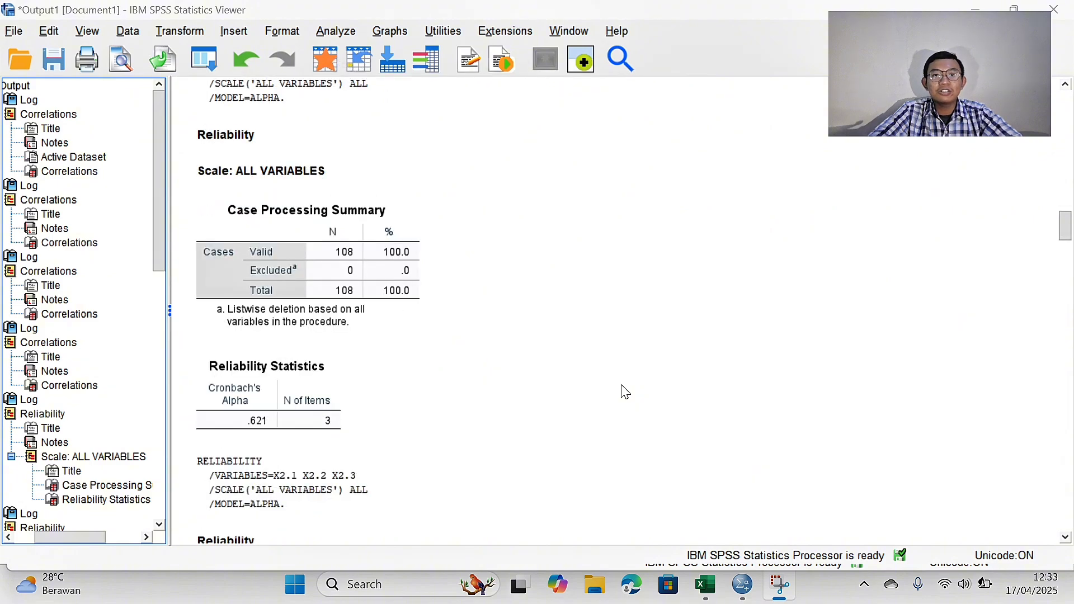
scroll(625, 392, down, 3)
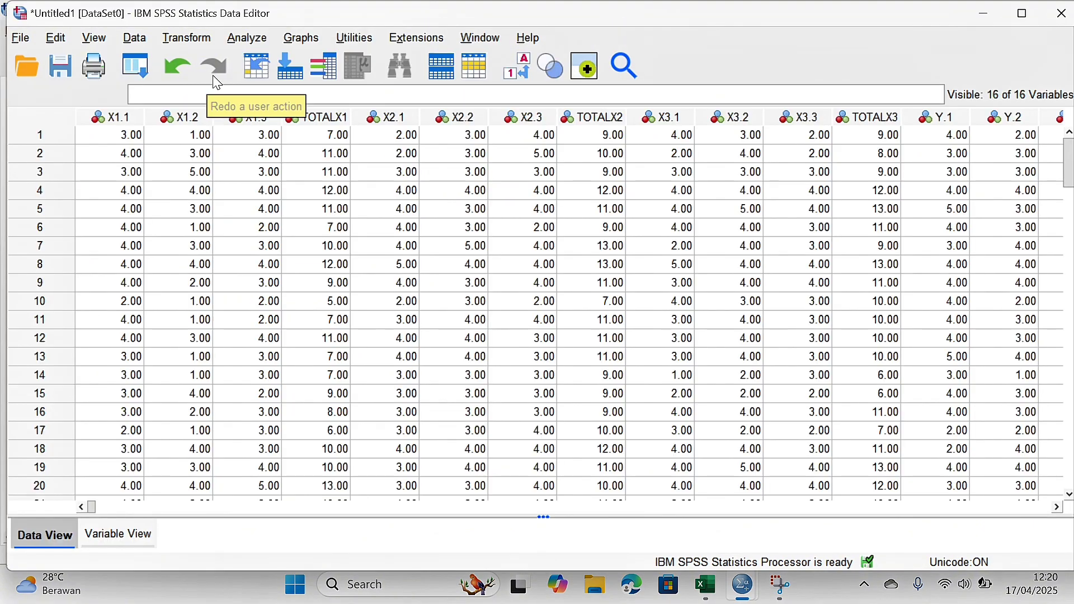
Replace the X1 items with X2.1, X2.2 and X2.3 in the Reliability Analysis and run it with the Alpha model.
click(247, 37)
mouse_move(441, 360)
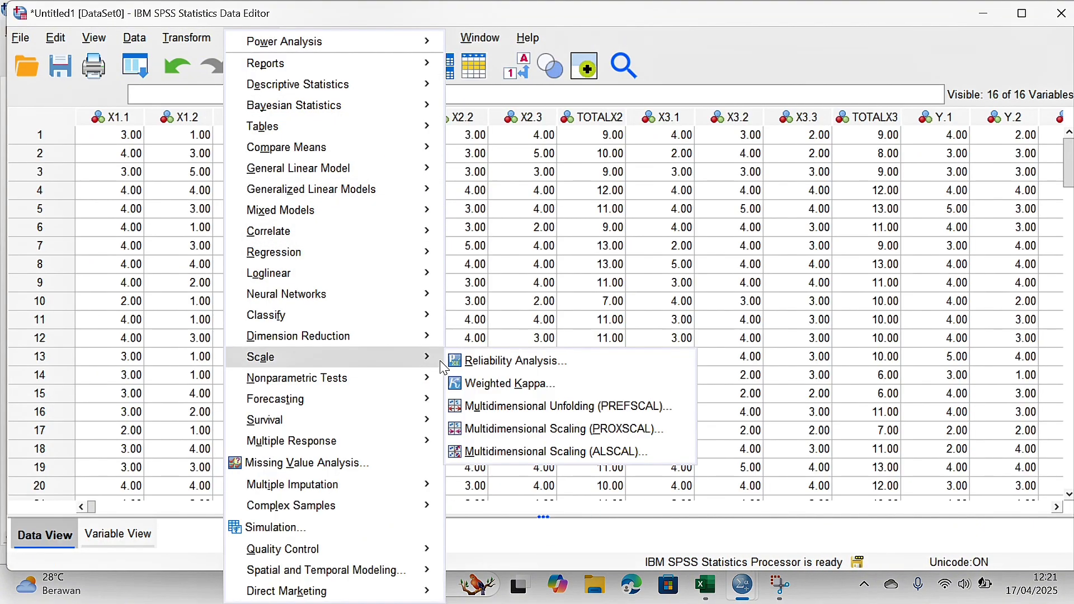
click(503, 361)
drag(548, 165, 548, 200)
click(503, 206)
click(431, 240)
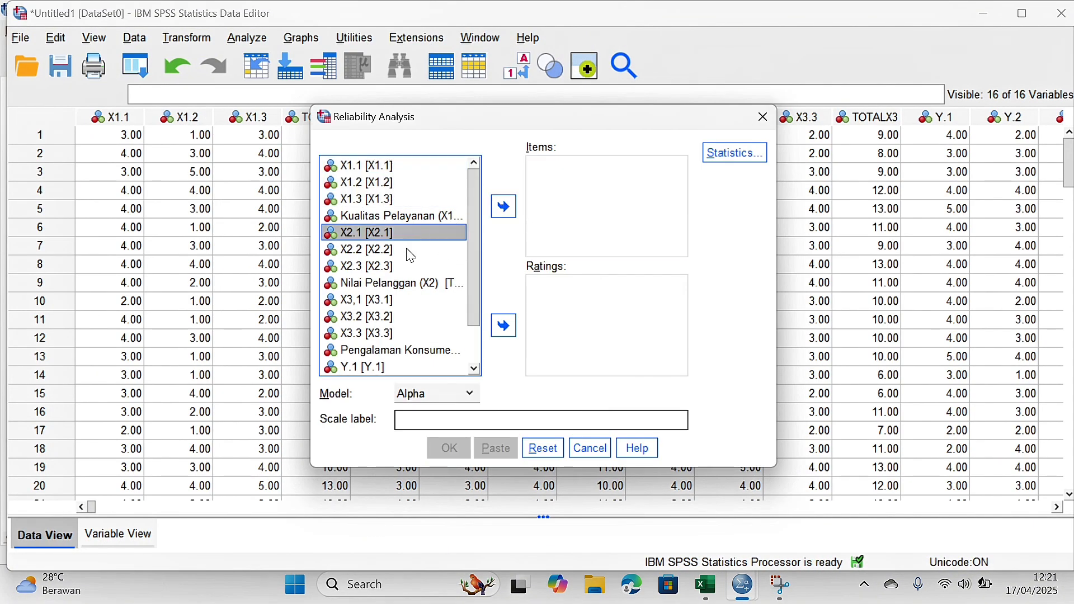
shift+click(403, 266)
click(503, 207)
click(449, 448)
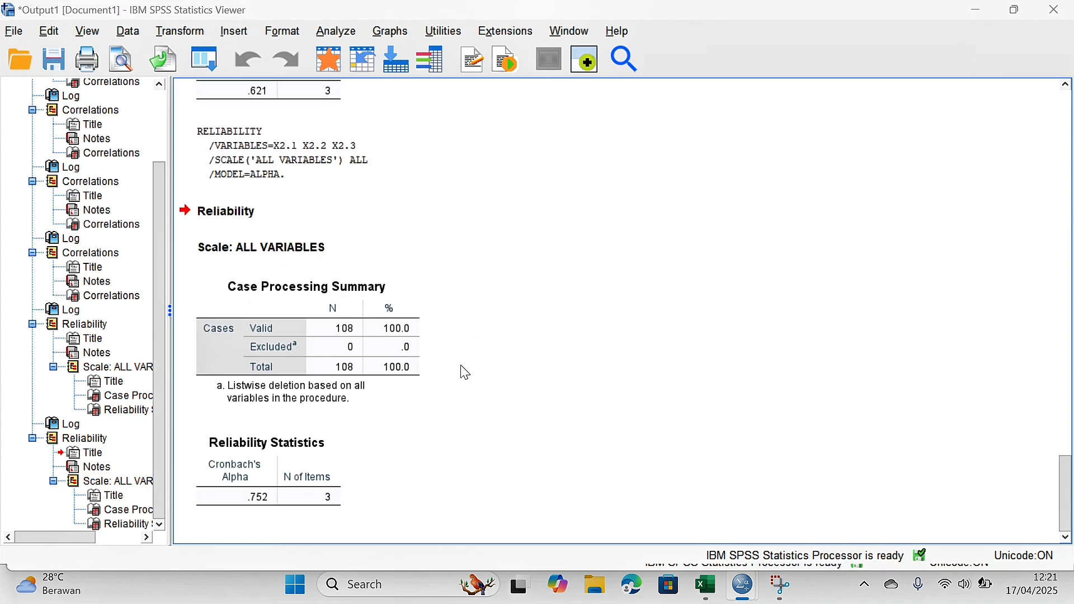
Return to the dataset and rerun the Reliability Analysis with X3,1, X3.2 and X3.3 in place of the X2 items.
key(alt+Tab)
click(247, 37)
mouse_move(392, 355)
click(475, 361)
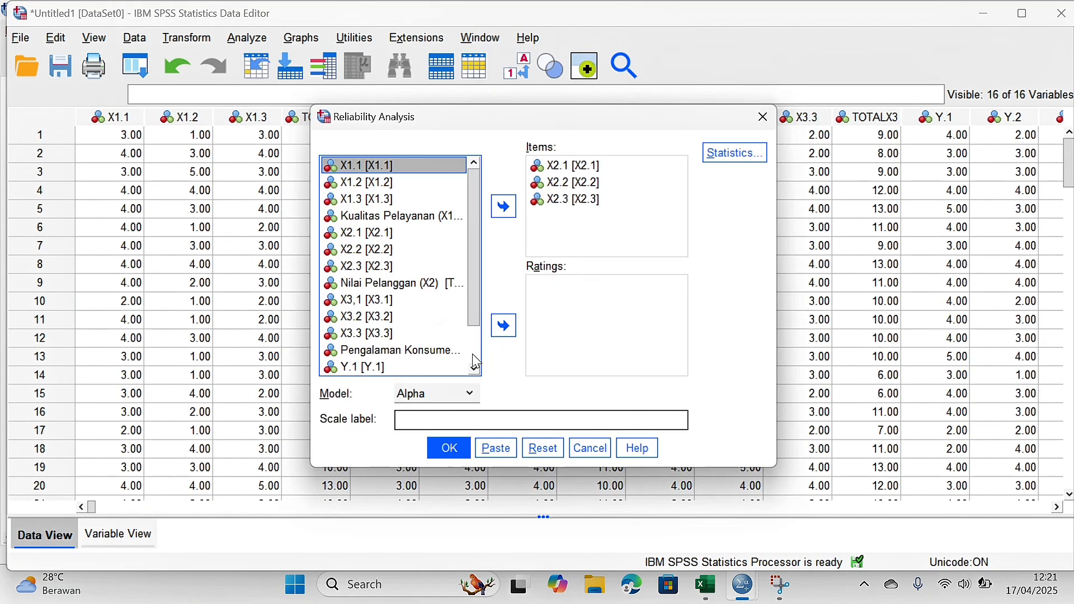
drag(565, 166, 565, 199)
click(503, 207)
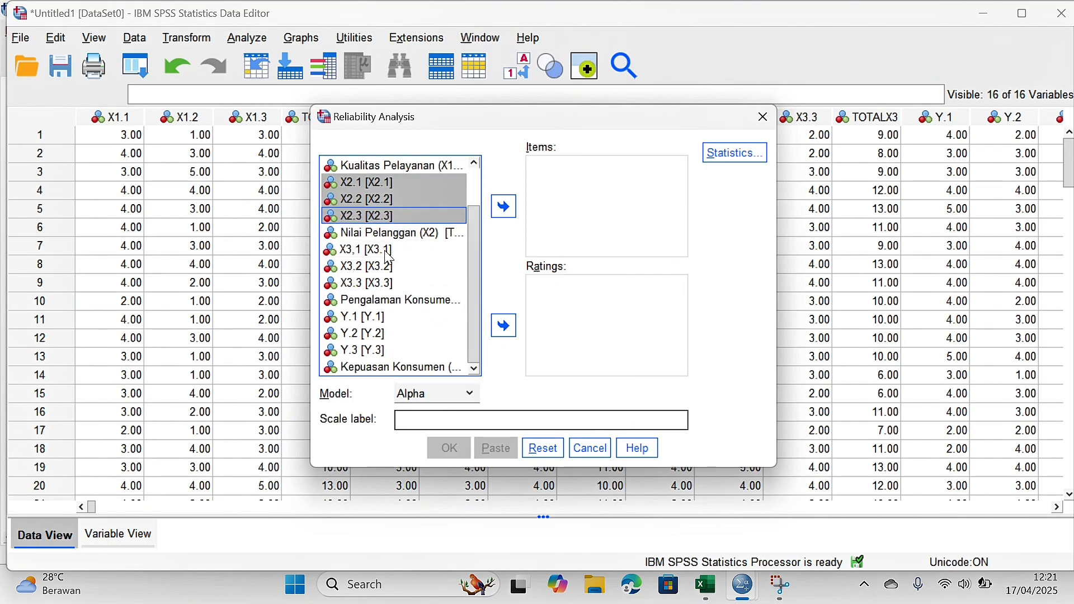
drag(388, 255, 389, 283)
click(504, 207)
click(449, 448)
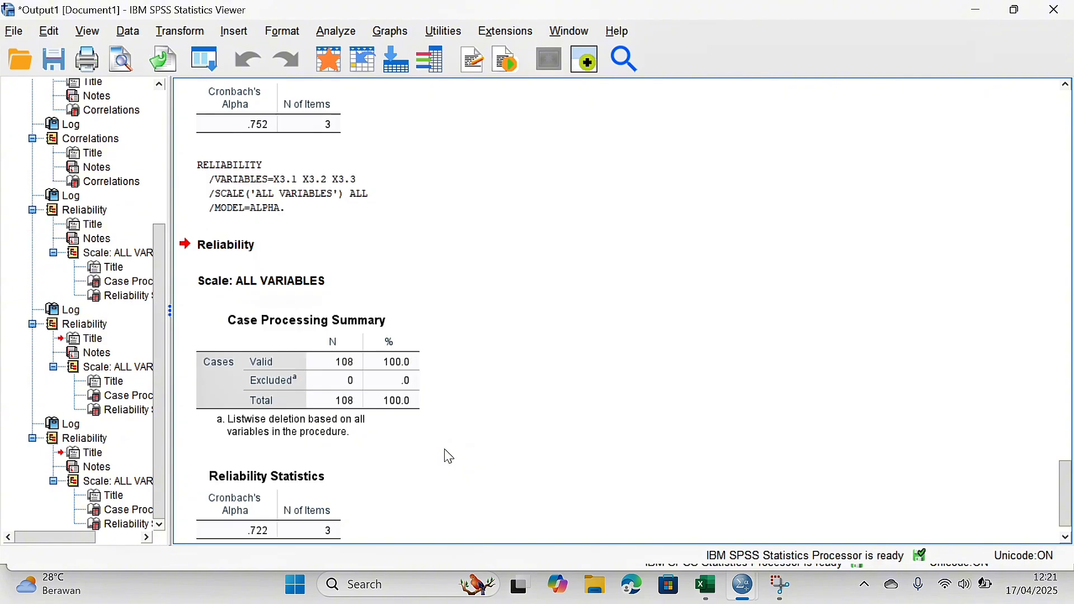
Return to the dataset and rerun the Reliability Analysis with Y.1, Y.2 and Y.3 in place of the X3 items.
key(alt+Tab)
click(247, 38)
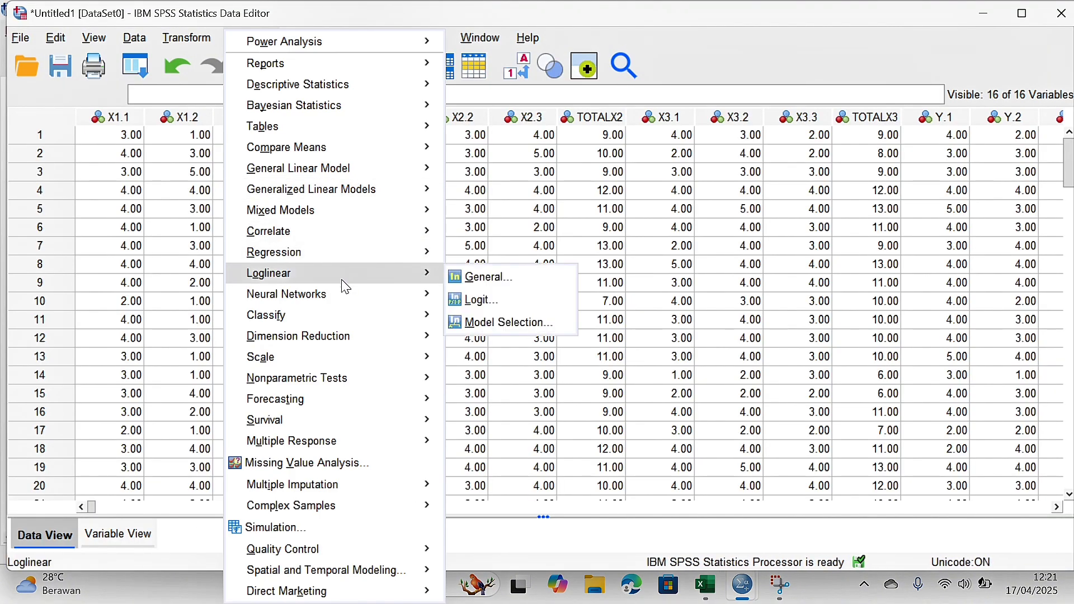
mouse_move(425, 357)
click(515, 357)
scroll(480, 356, down, 1)
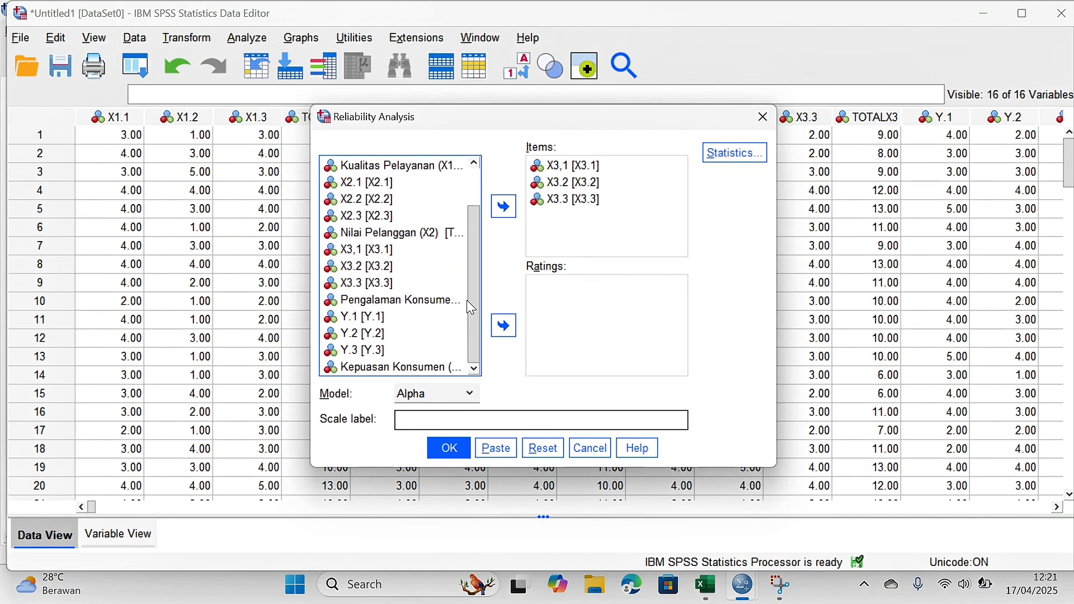
drag(567, 166, 568, 199)
click(503, 206)
click(414, 317)
shift+click(401, 351)
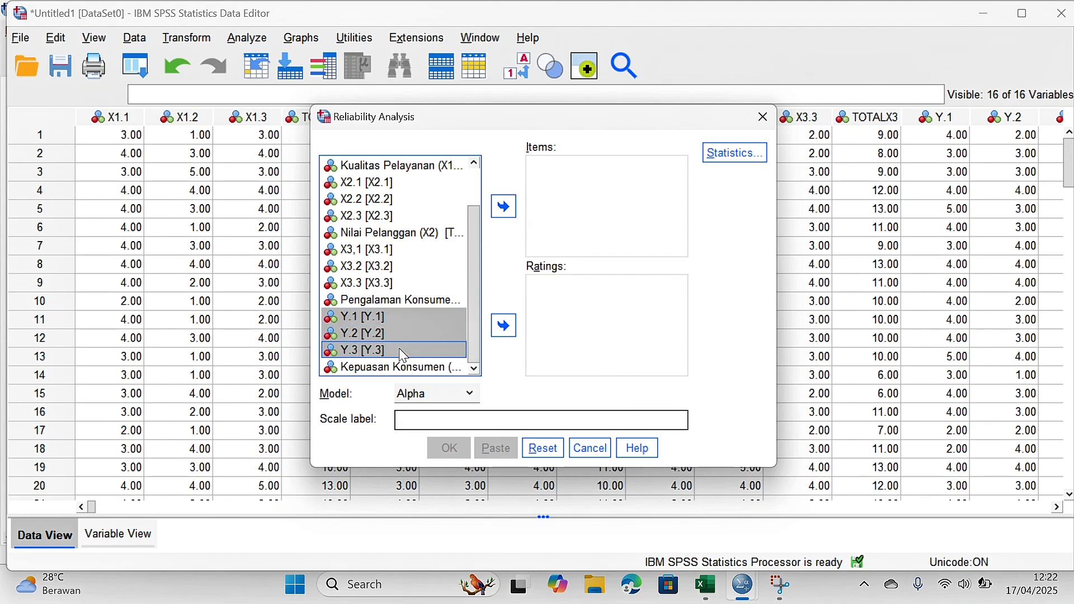
click(503, 207)
click(449, 448)
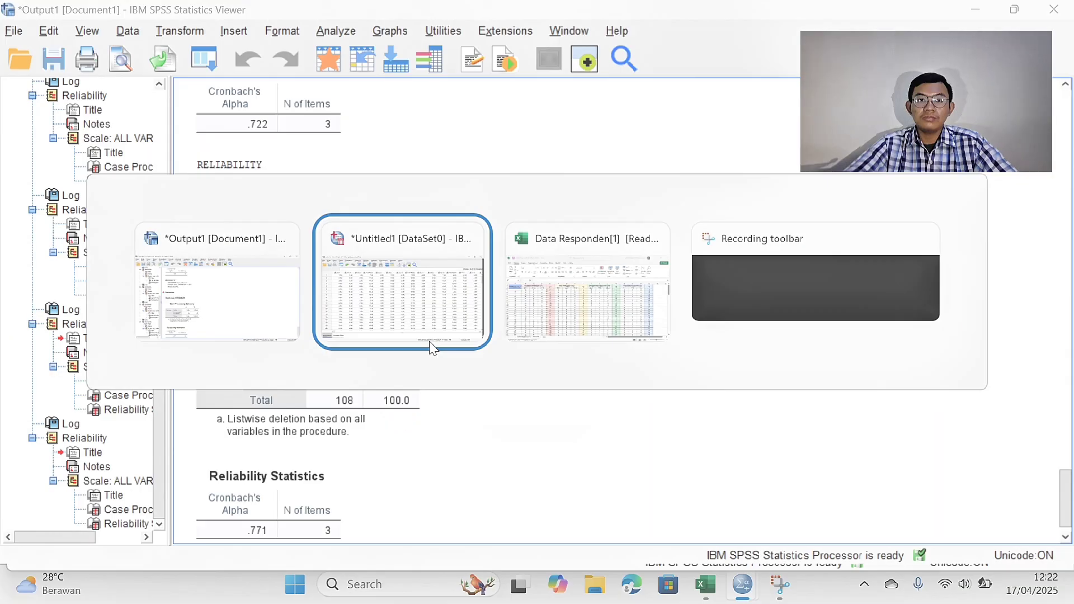
Set up a Linear Regression on the dataset with Kepuasan Konsumen (Y) as dependent and Kualitas Pelayanan (X1), Nilai Pelanggan (X2) and Pengalaman Konsumen (X3) as independents.
key(alt+Tab)
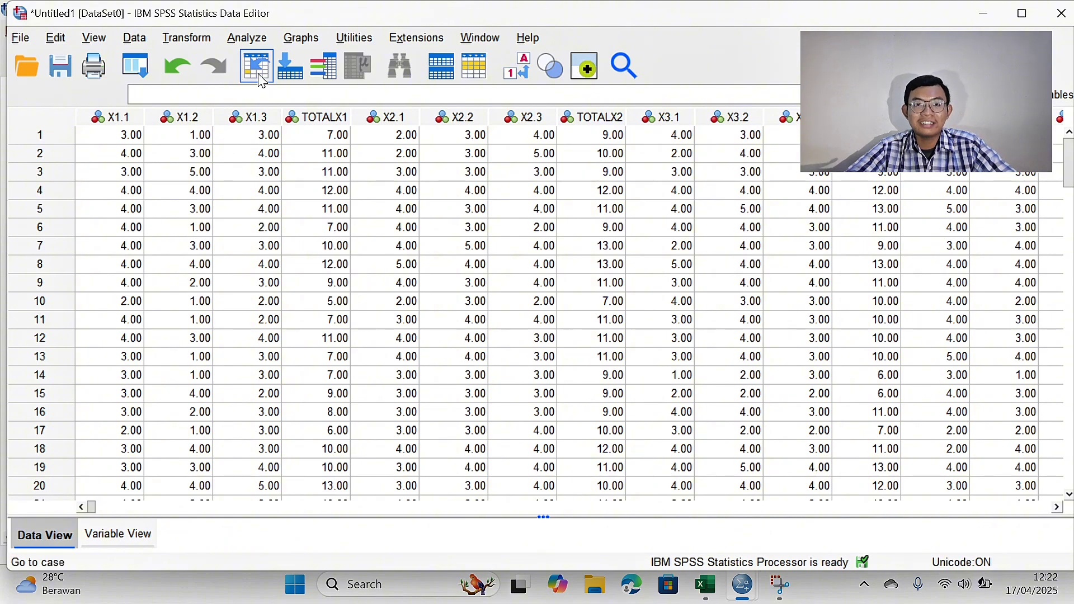
click(247, 37)
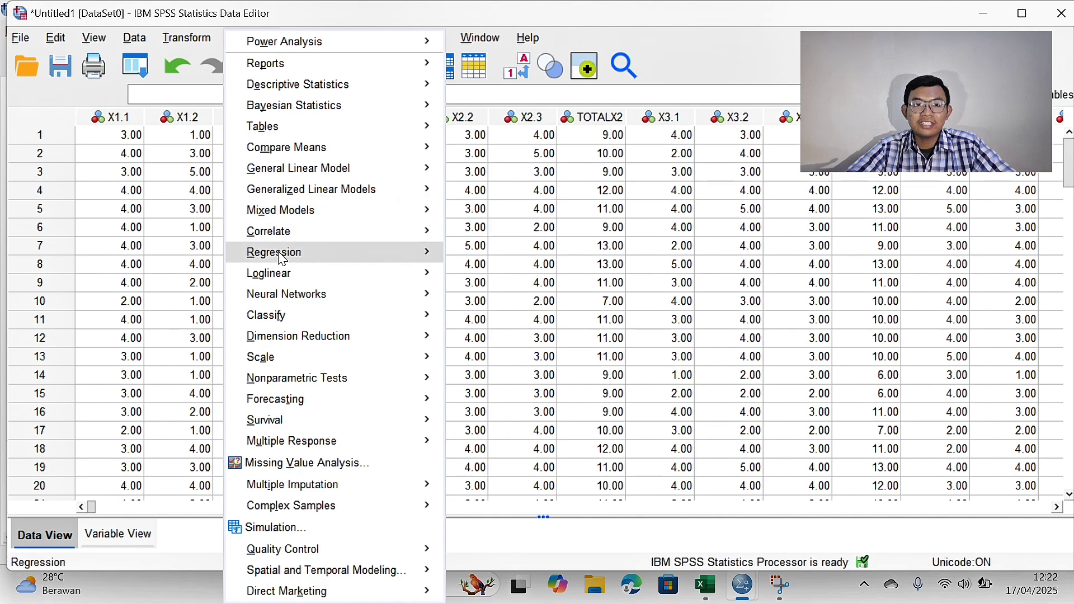
mouse_move(289, 257)
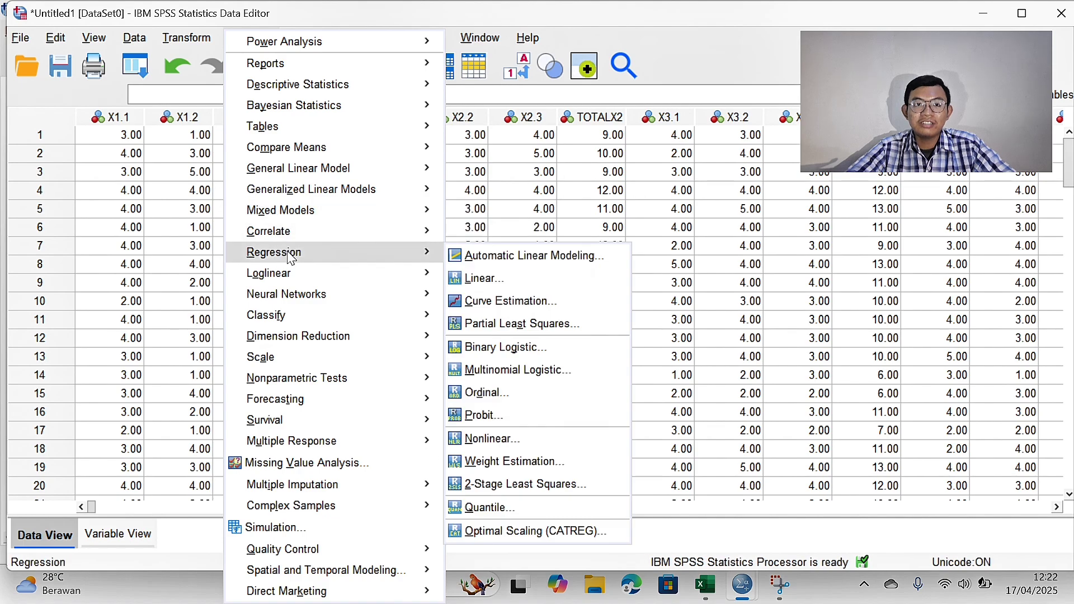
click(491, 276)
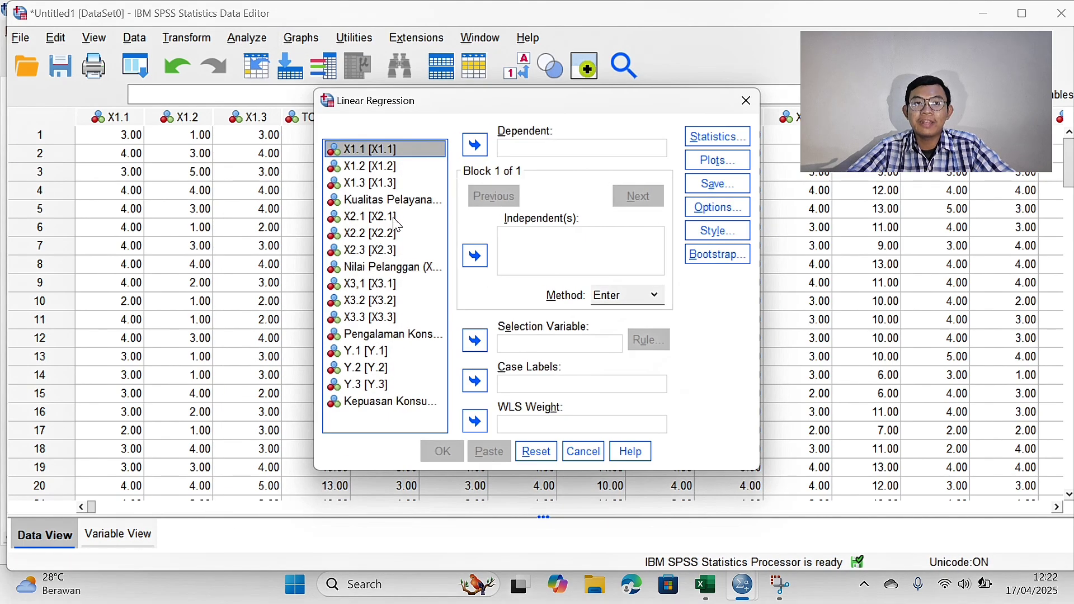
ctrl+click(423, 205)
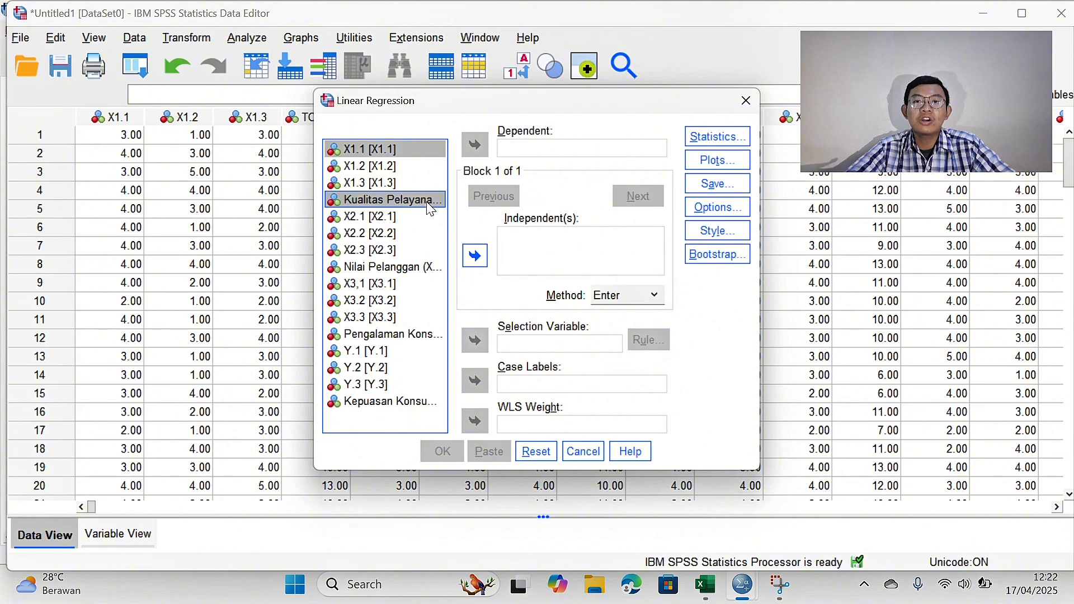
click(427, 156)
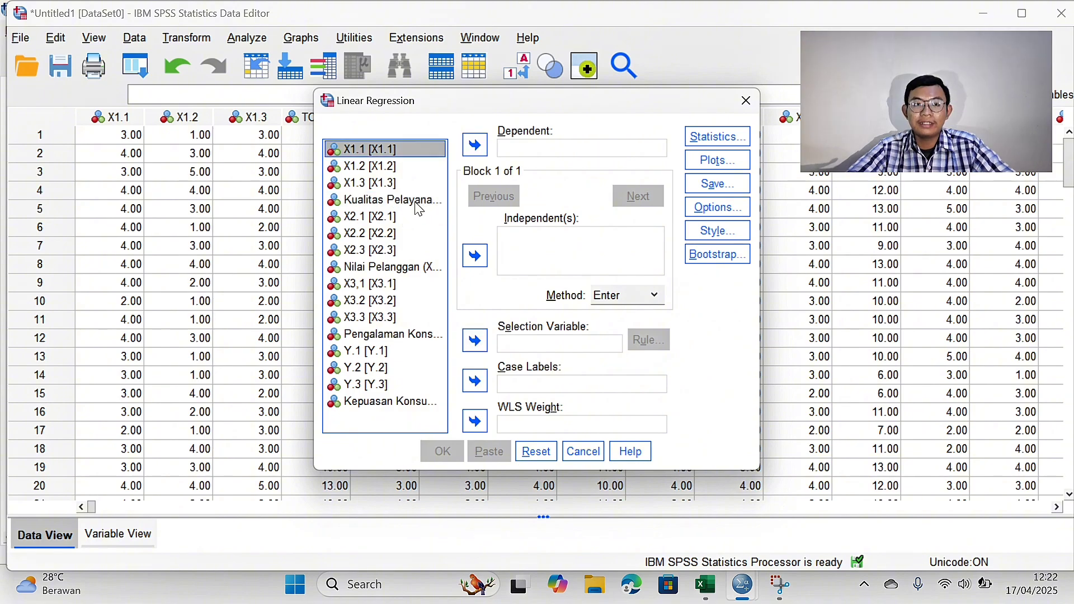
click(421, 204)
ctrl+click(423, 270)
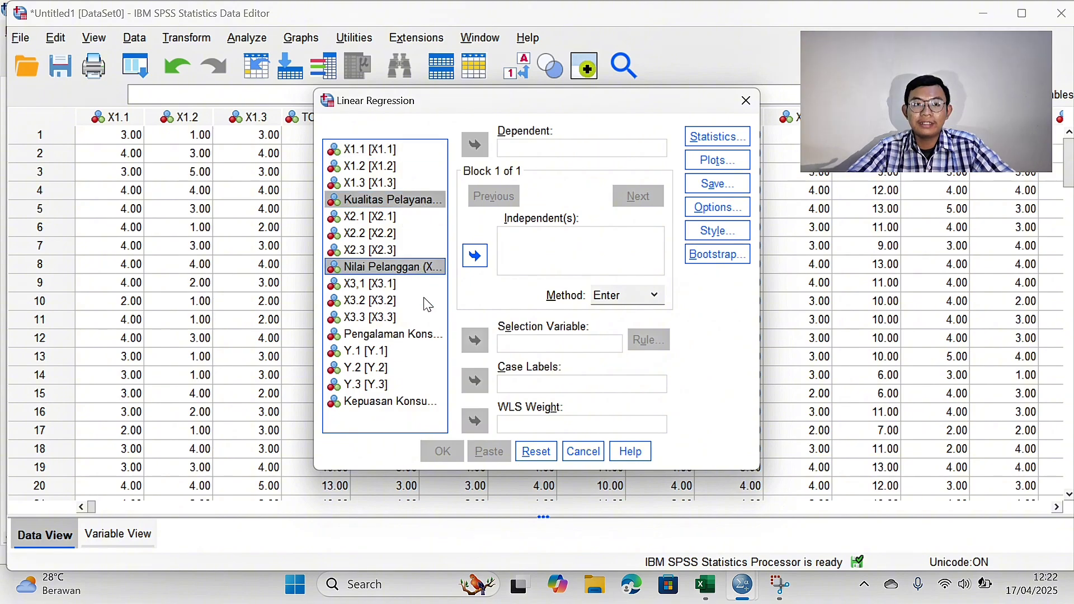
ctrl+click(427, 336)
click(475, 256)
click(389, 401)
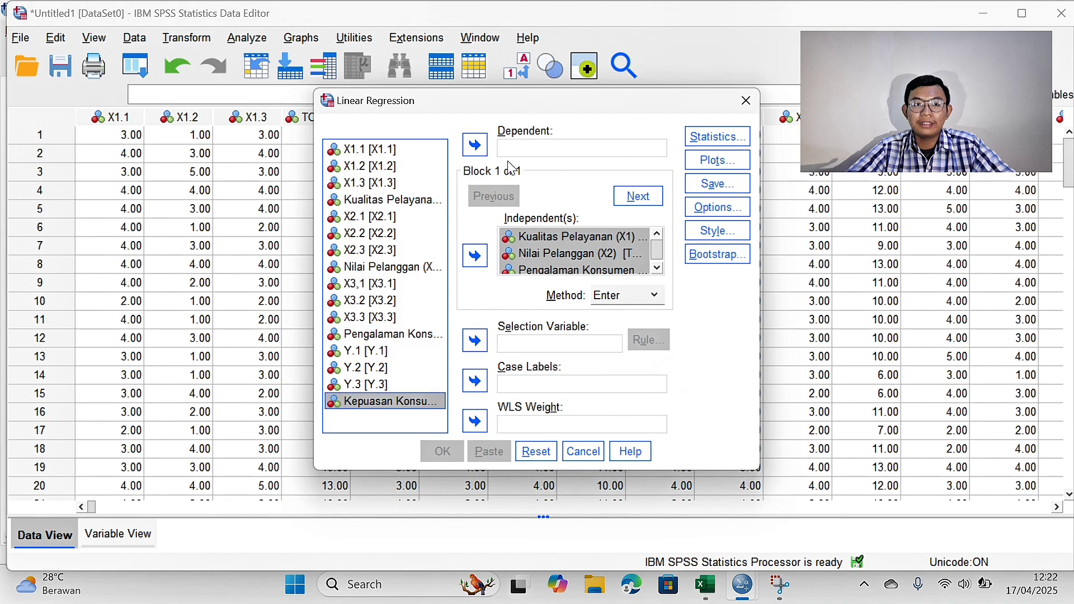
click(474, 144)
Add Collinearity diagnostics and Durbin-Watson to the regression statistics, leaving Descriptives off.
click(709, 136)
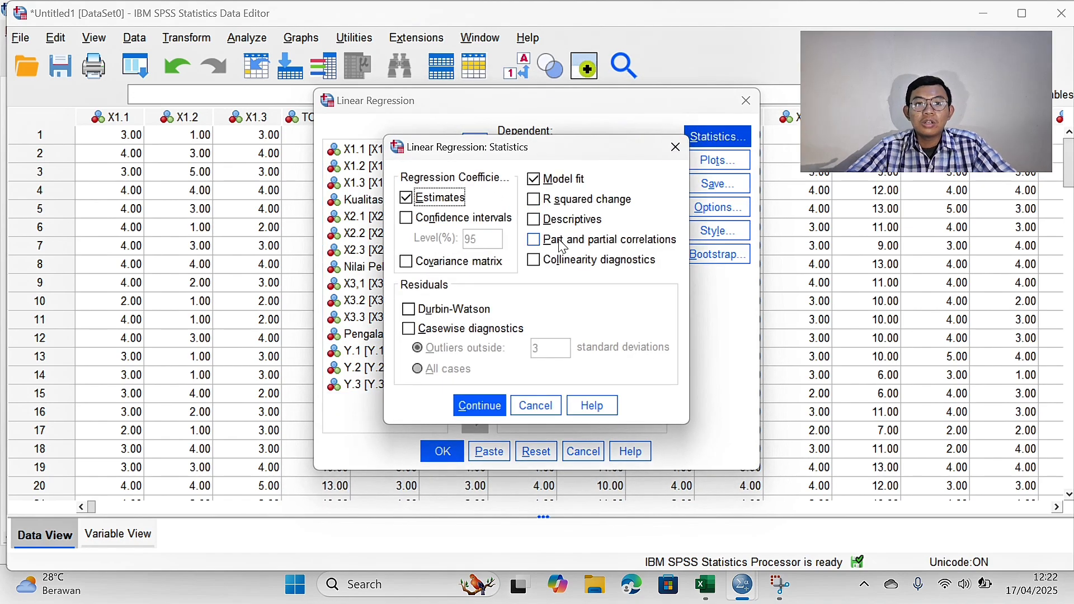
click(564, 264)
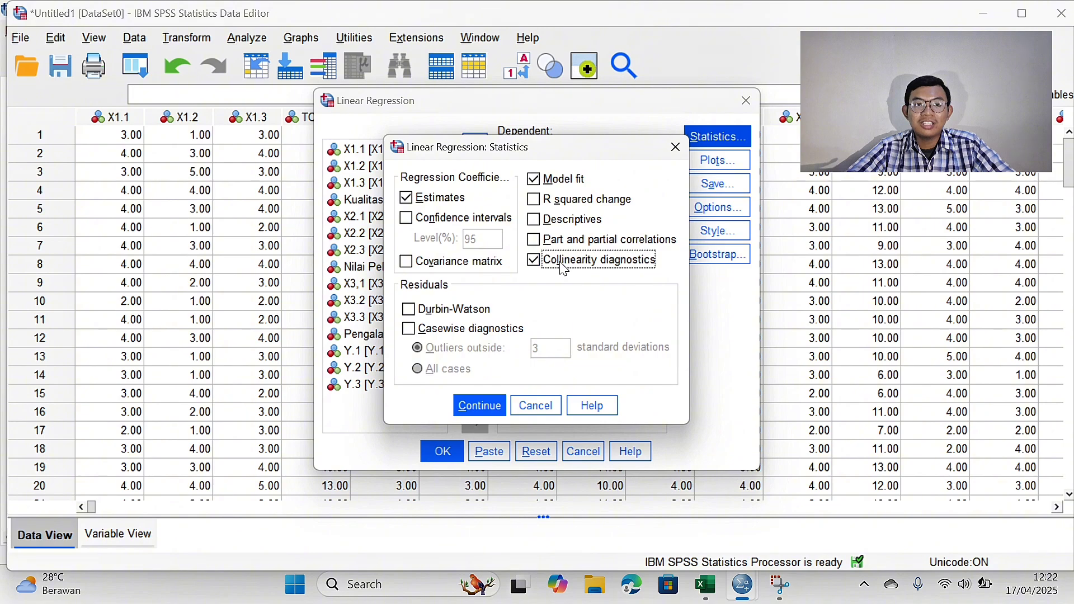
click(445, 311)
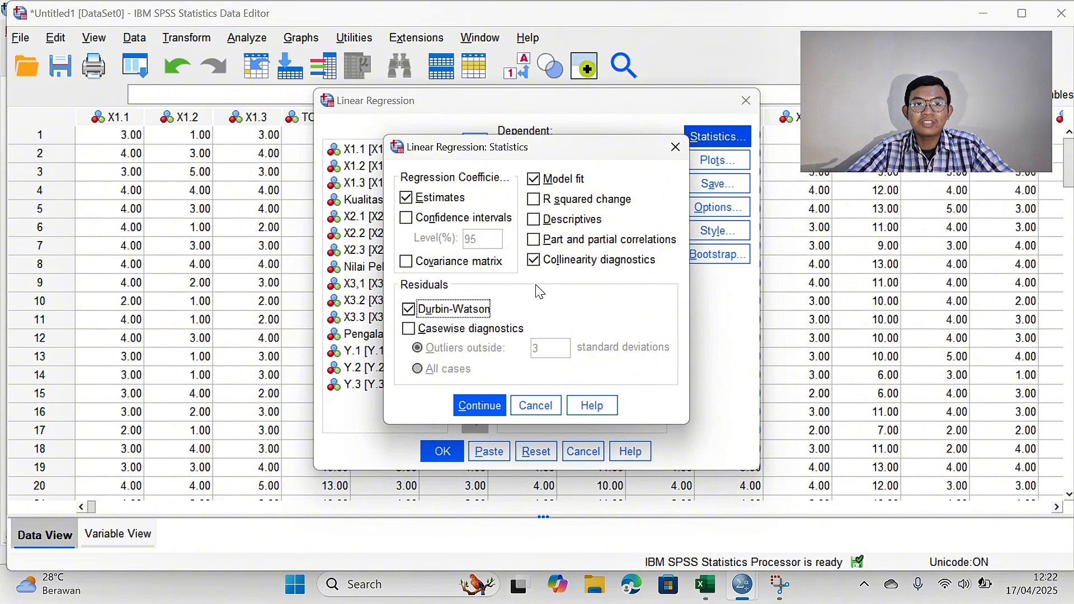
click(539, 221)
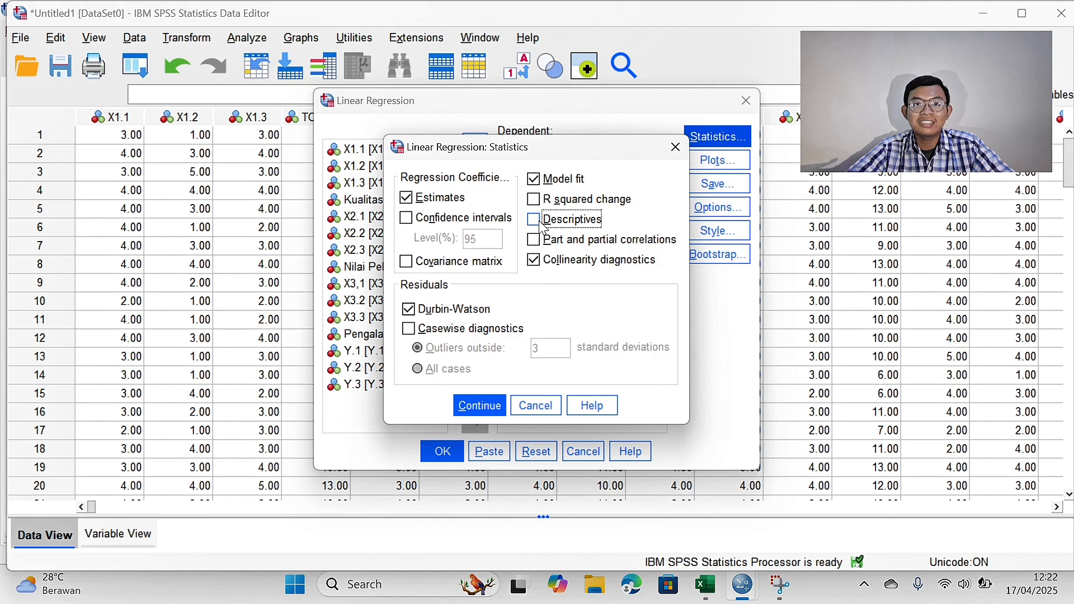
click(480, 403)
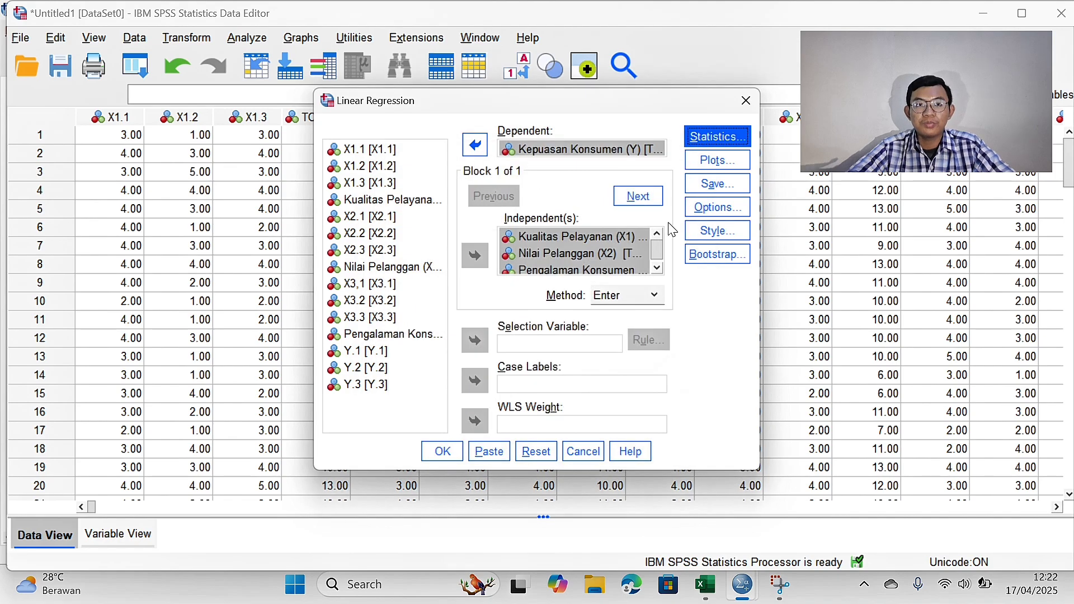
Configure the regression plots with *SRESID as Y against *ZPRED as X, plus a histogram of the standardized residuals.
click(717, 161)
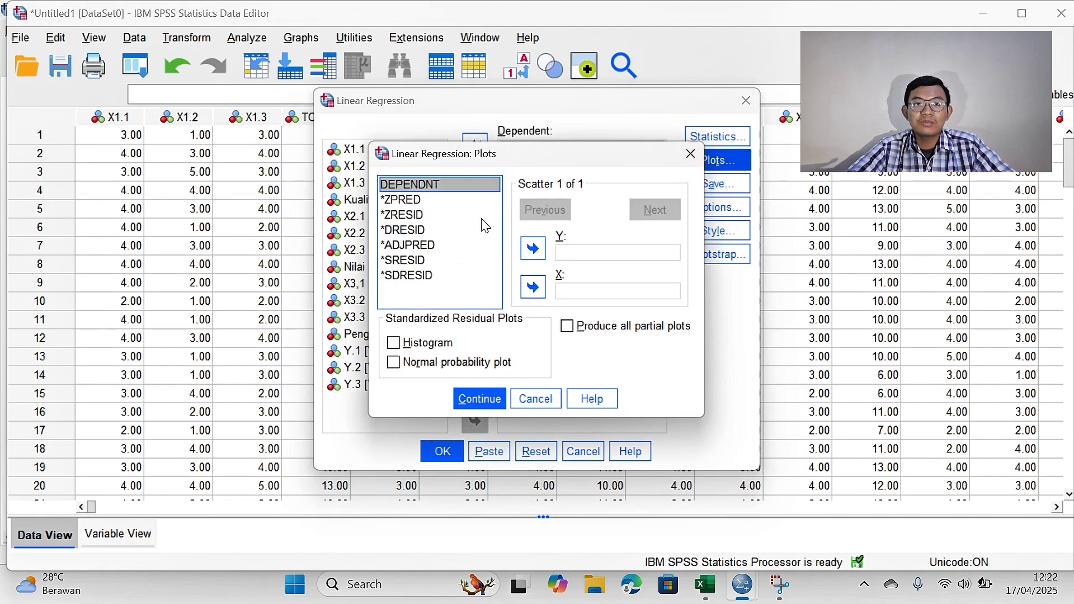
click(442, 201)
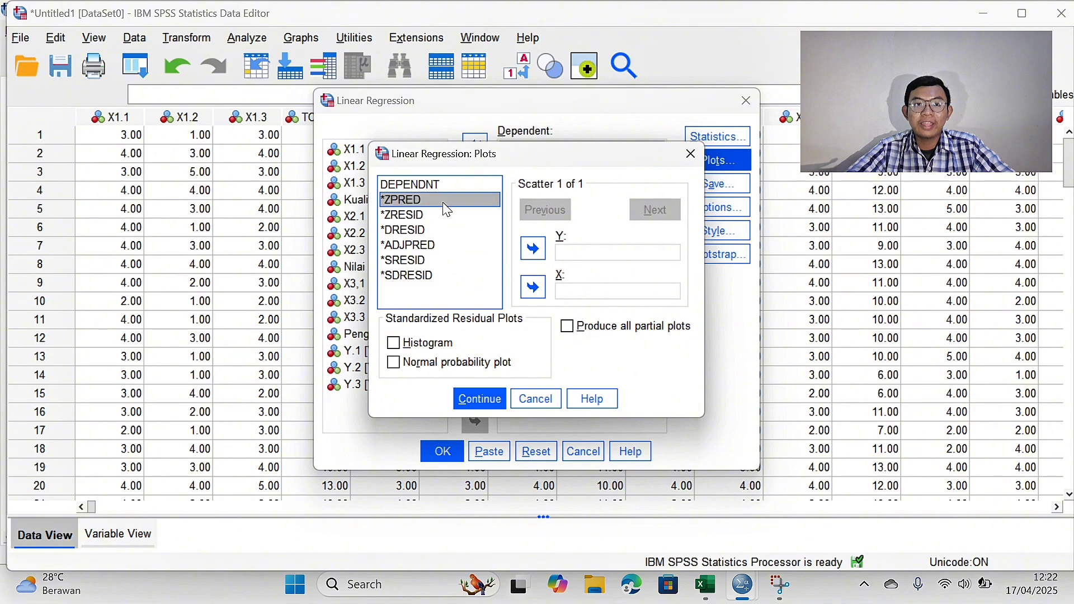
click(533, 286)
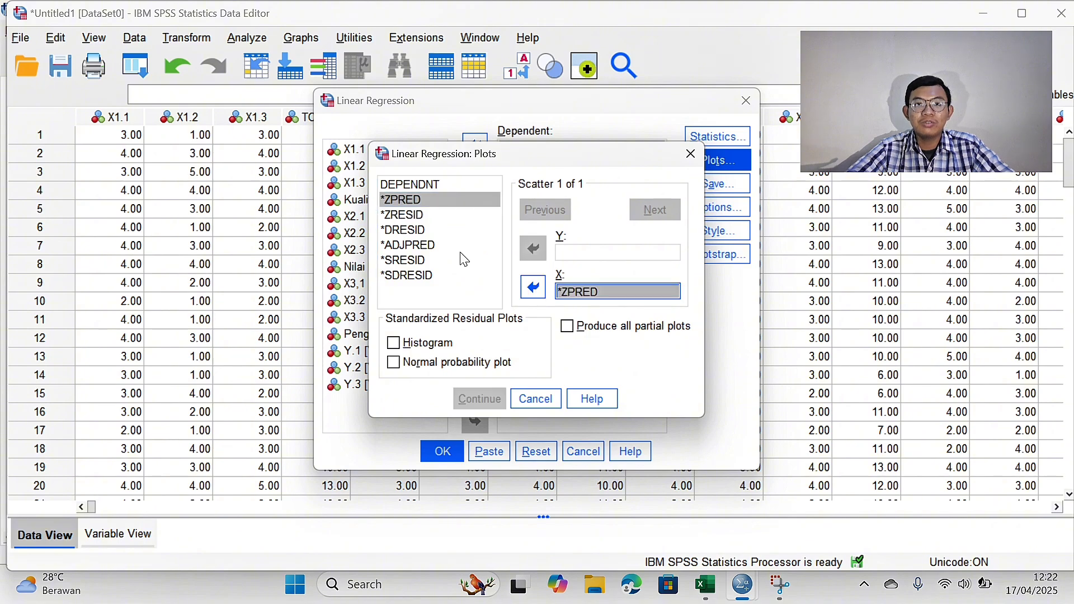
click(485, 261)
click(533, 251)
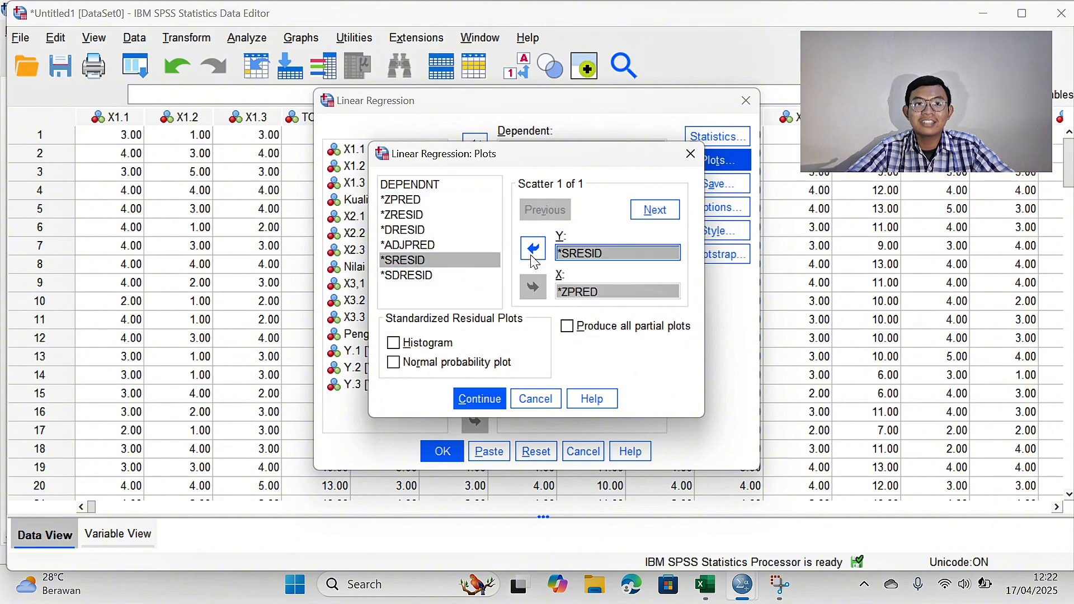
click(393, 343)
click(477, 410)
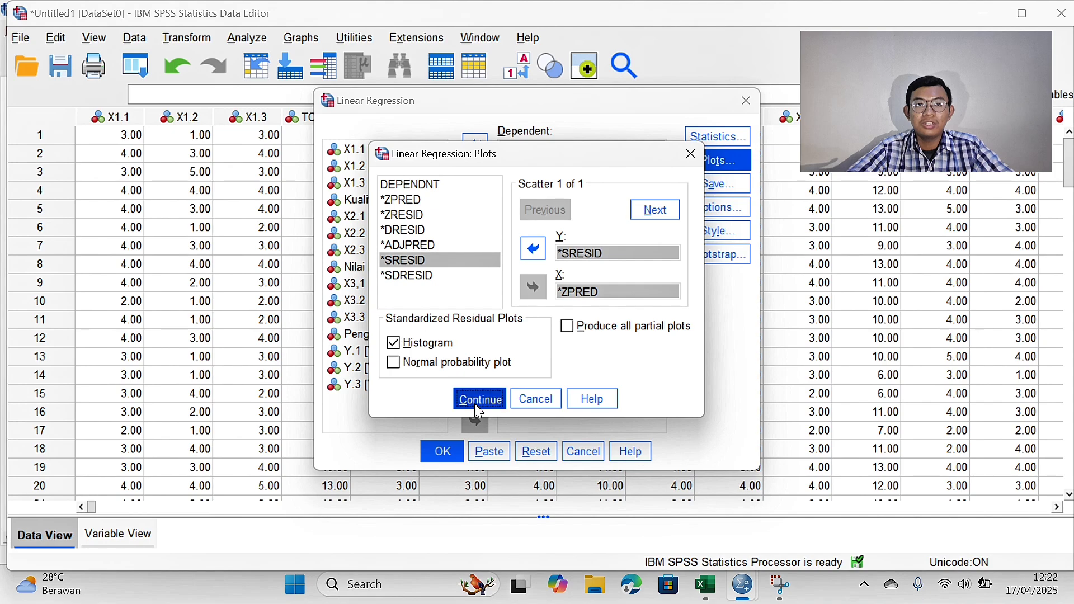
Save the unstandardized residuals as a new variable and run the linear regression.
click(720, 192)
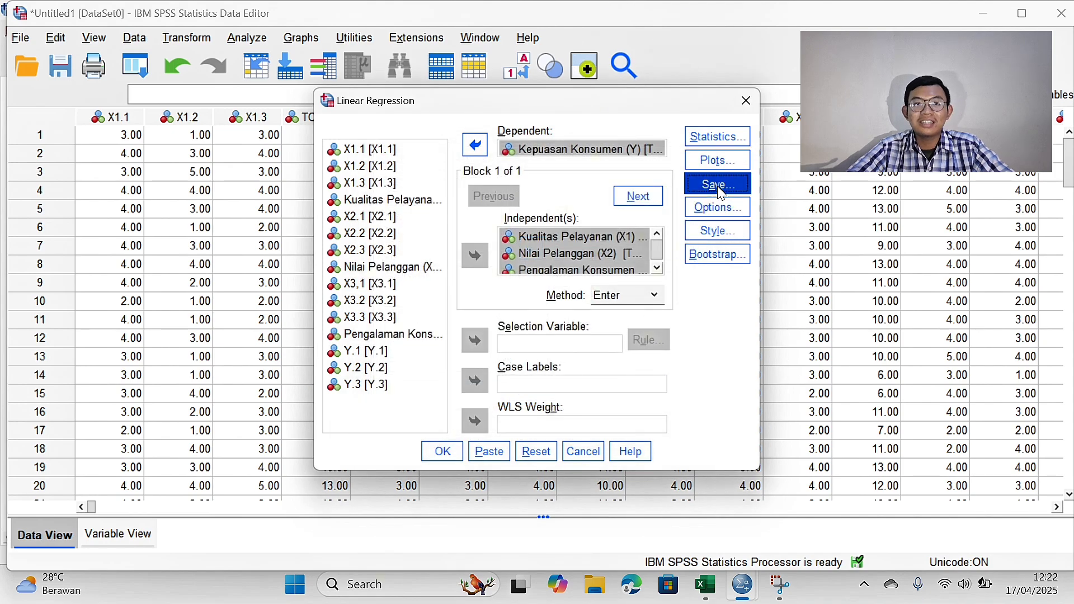
click(580, 74)
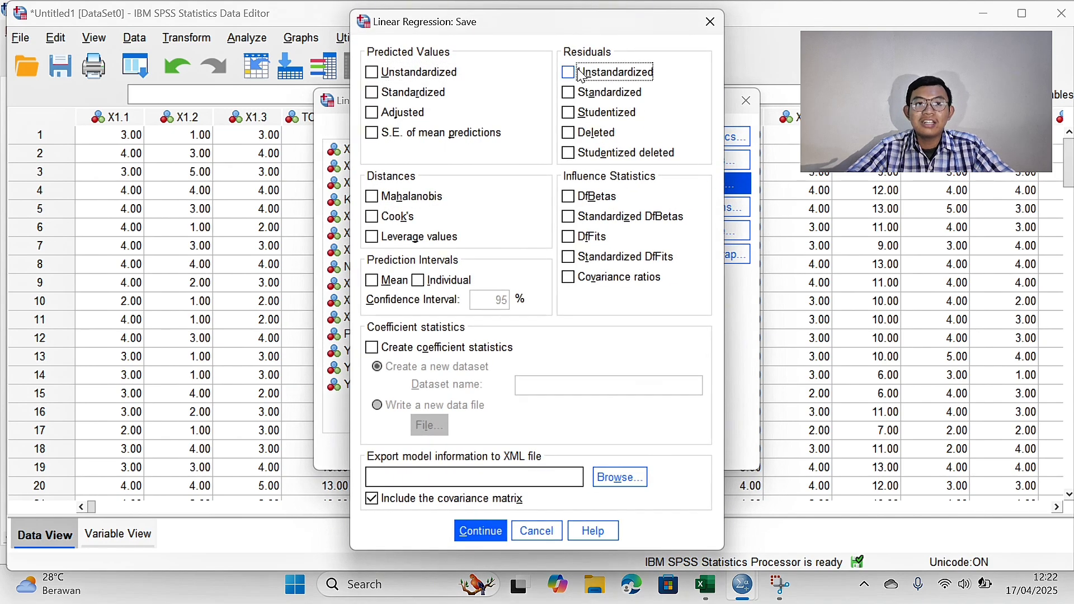
click(476, 528)
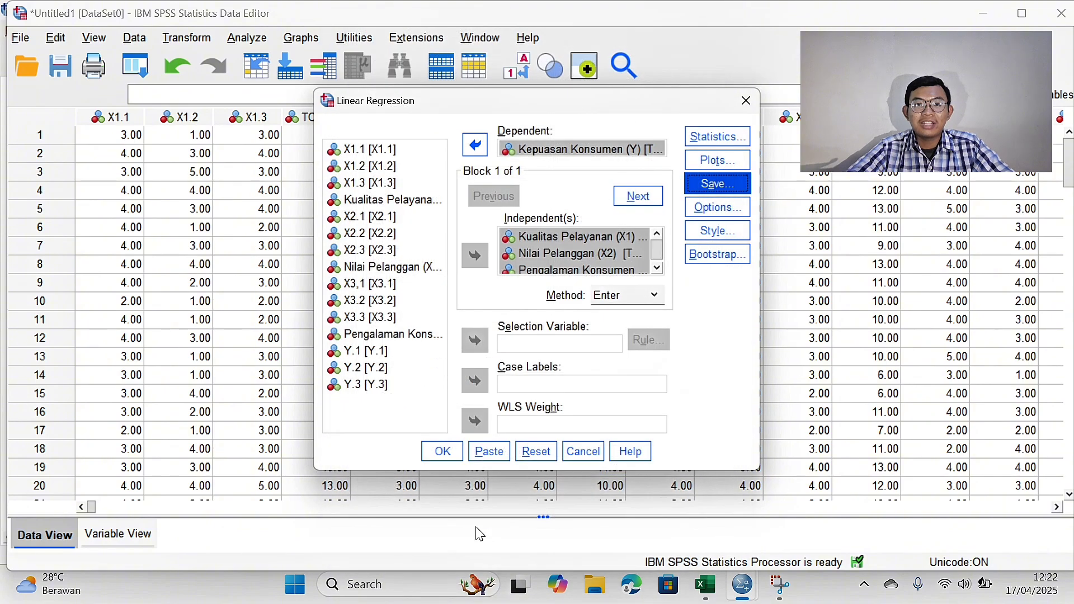
click(447, 457)
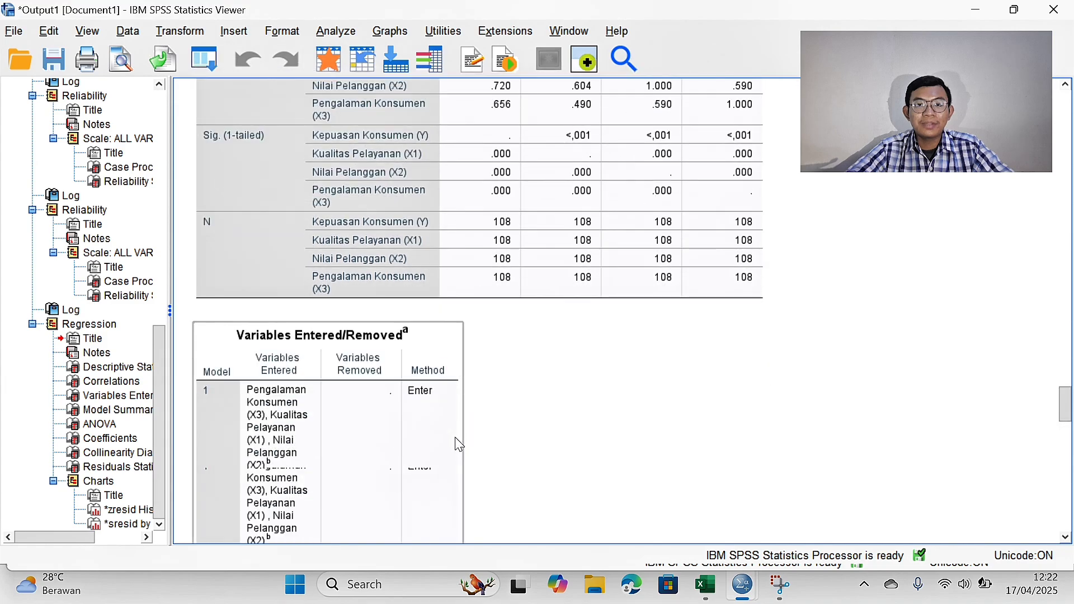
Examine the Tolerance and VIF values of the three predictors in the regression Coefficients table.
scroll(459, 445, down, 2)
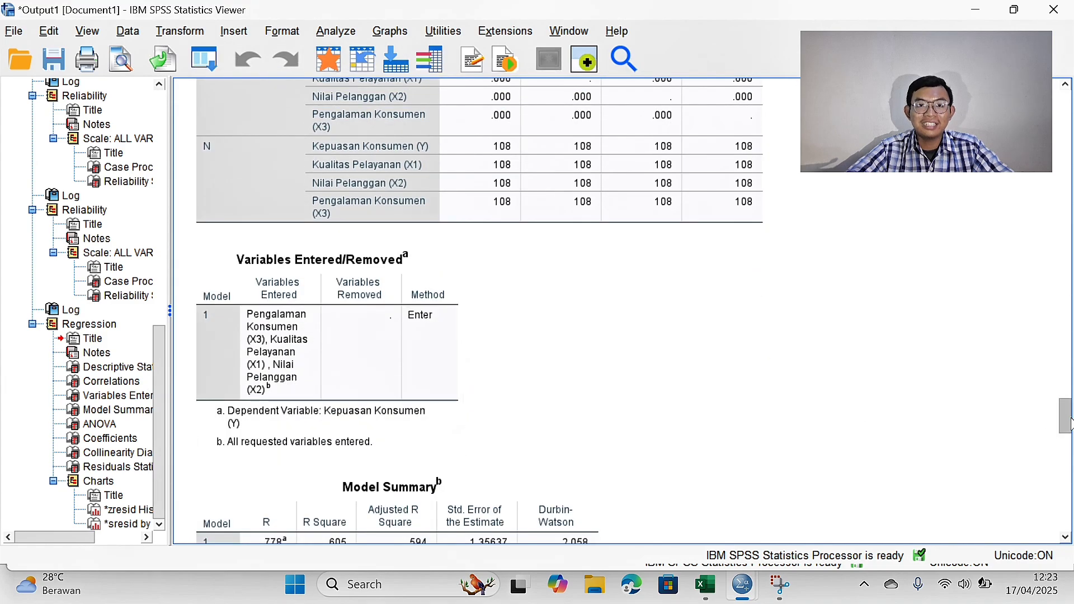
drag(1069, 425, 1070, 449)
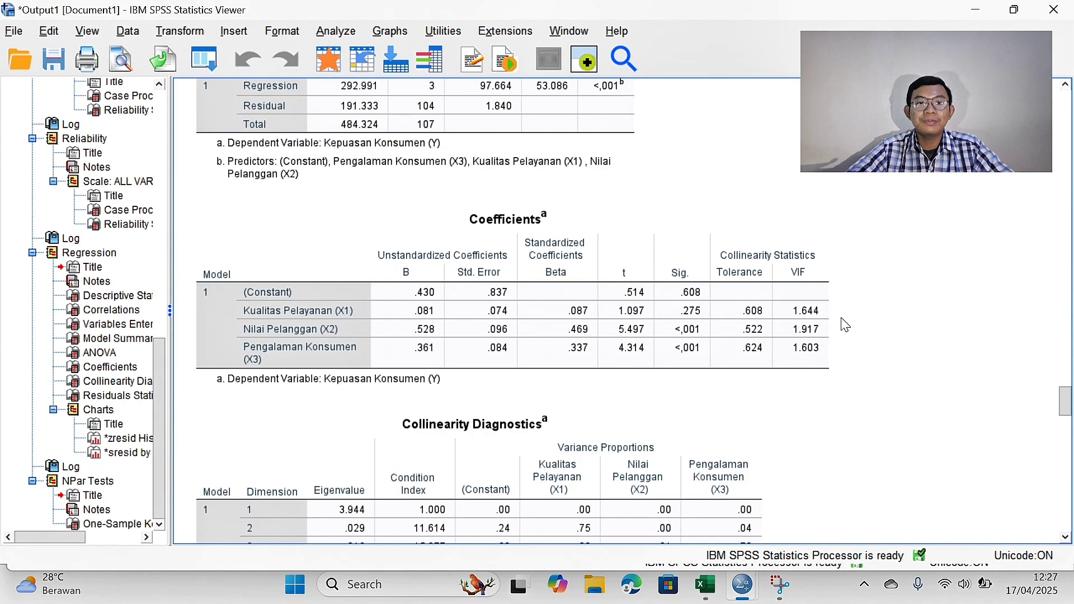
click(808, 290)
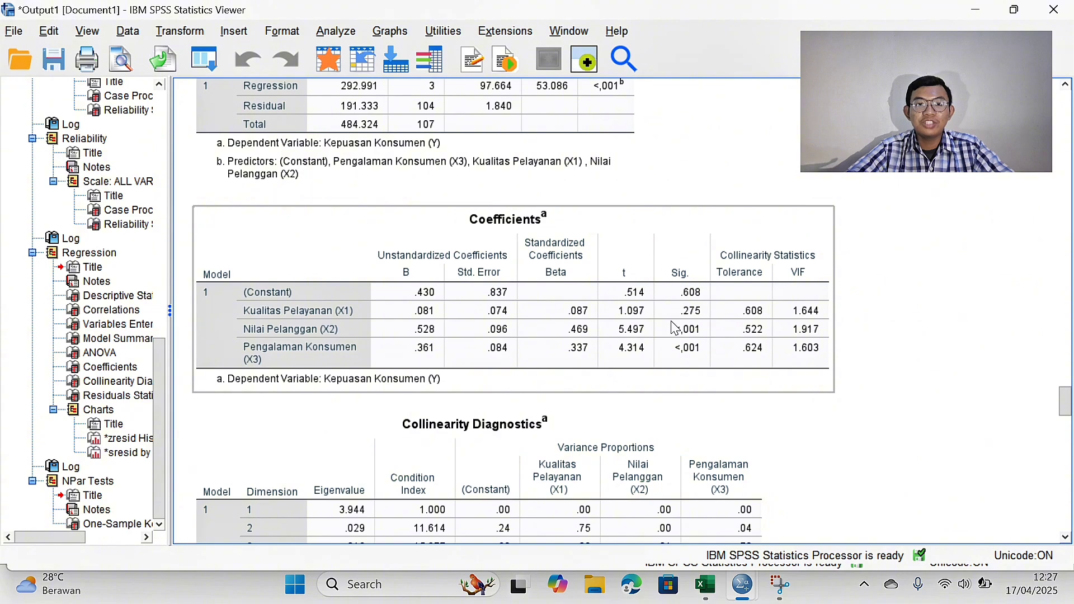
click(683, 212)
click(683, 212)
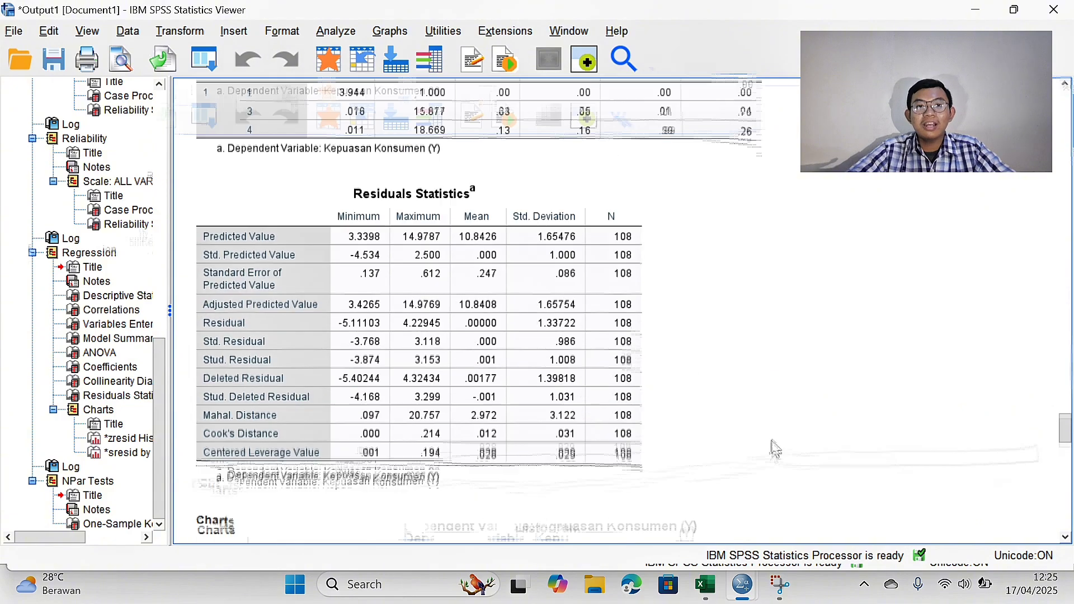
Review the Durbin-Watson value in the Model Summary, the residual histogram and the scatterplot for the regression assumptions.
scroll(775, 448, up, 15)
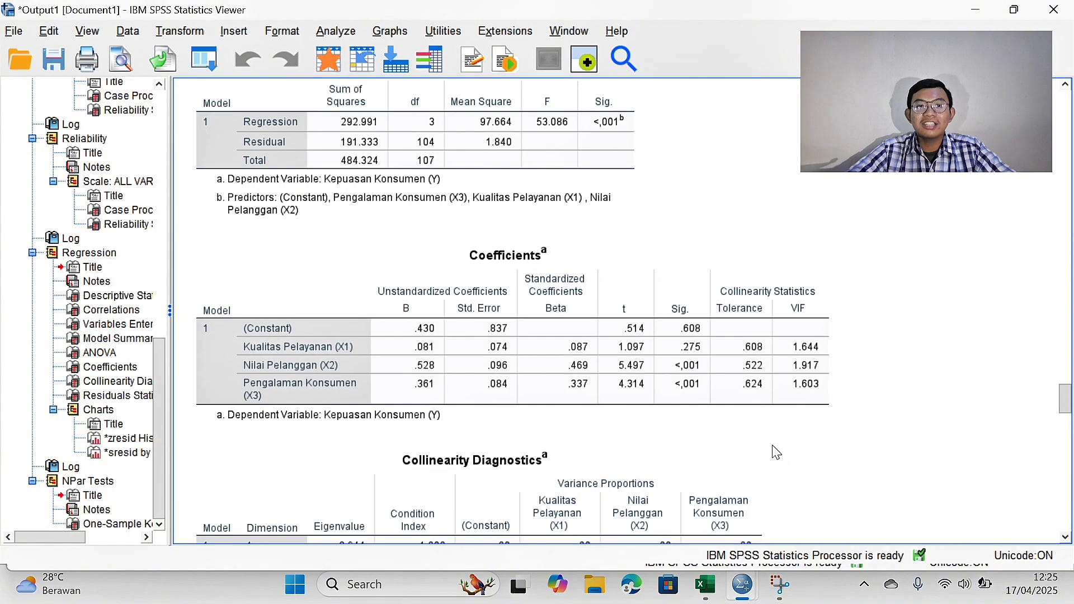
scroll(777, 452, down, 5)
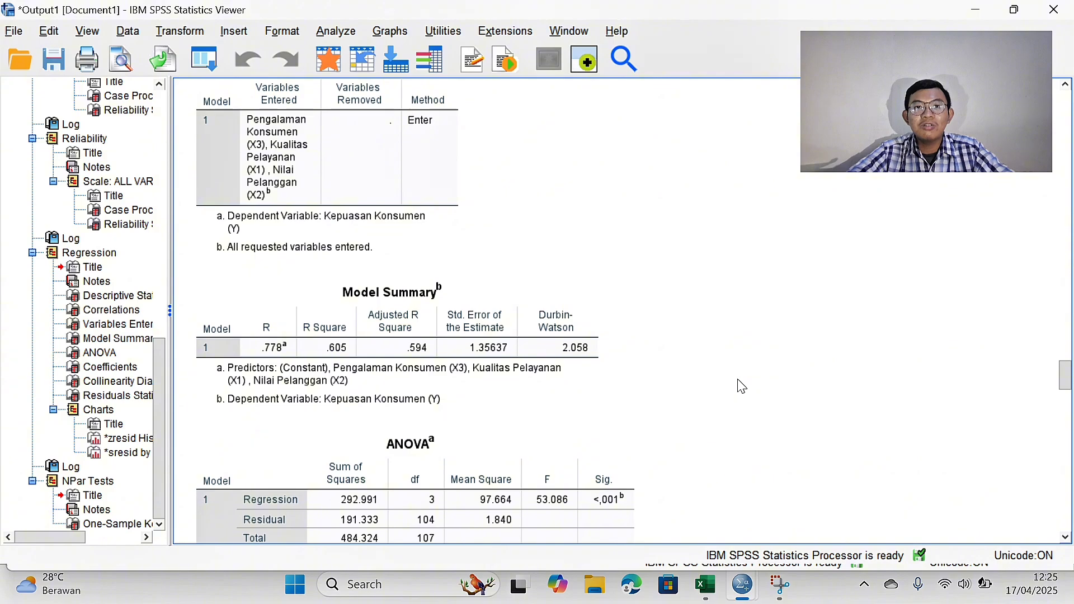
scroll(741, 386, down, 15)
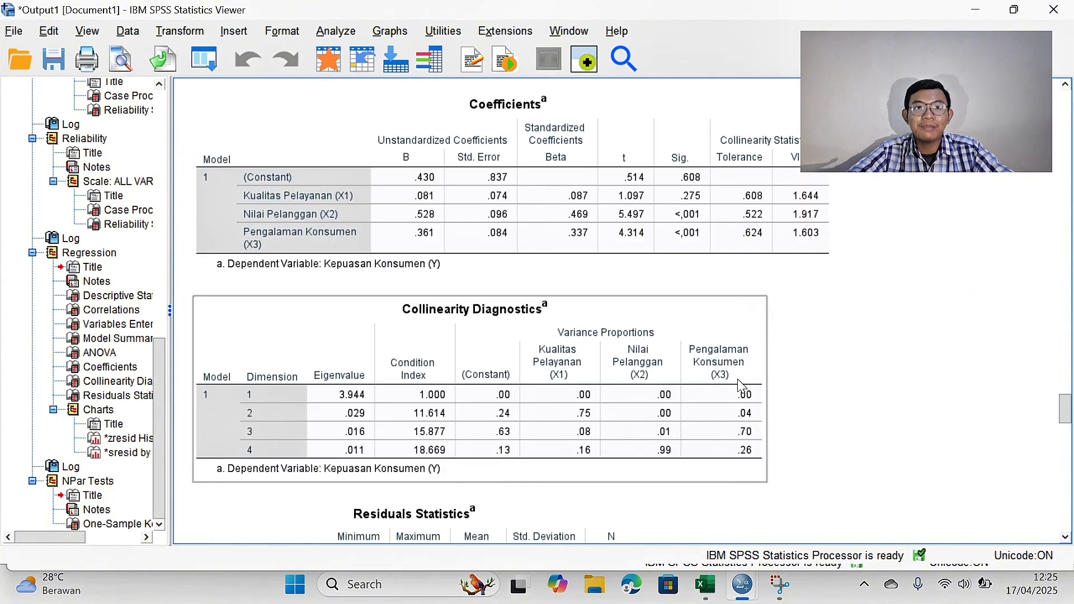
scroll(742, 386, down, 15)
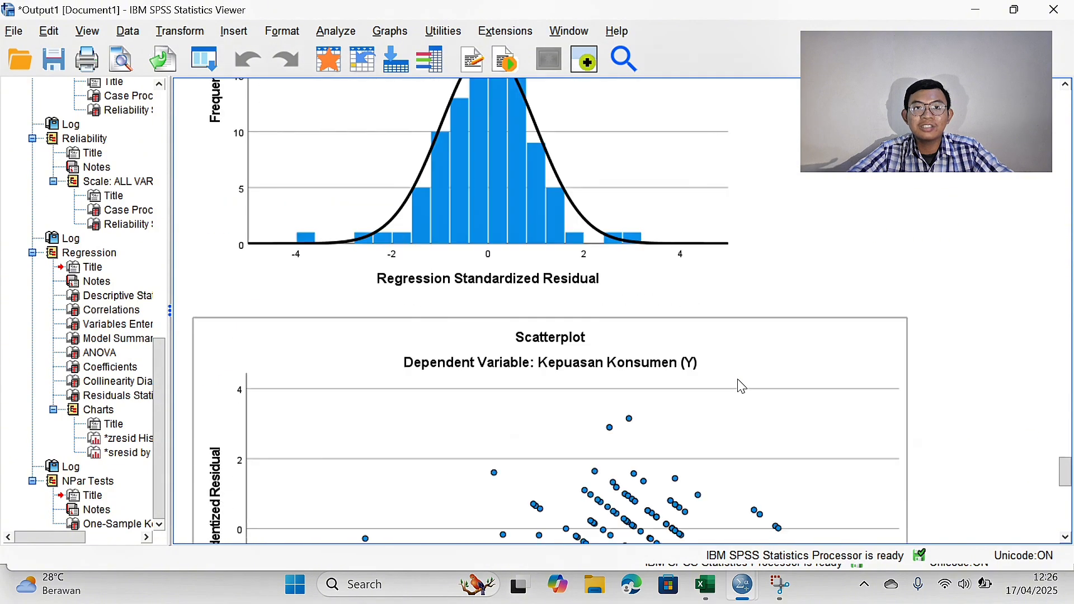
scroll(742, 386, down, 3)
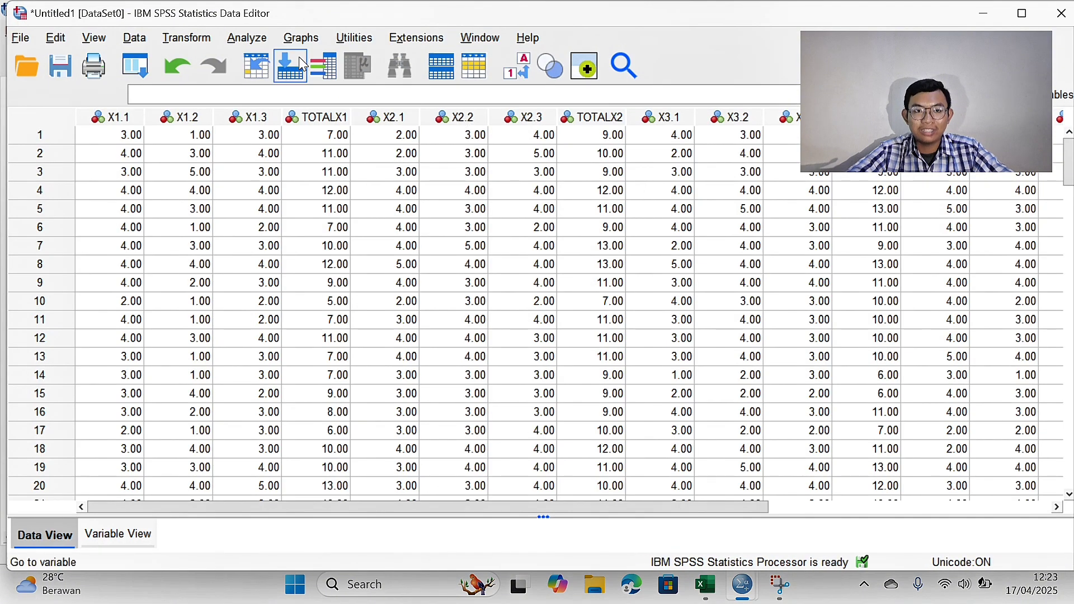
Run a legacy One-Sample Kolmogorov-Smirnov test on the saved unstandardized residual against the Normal distribution, using sample data.
click(254, 43)
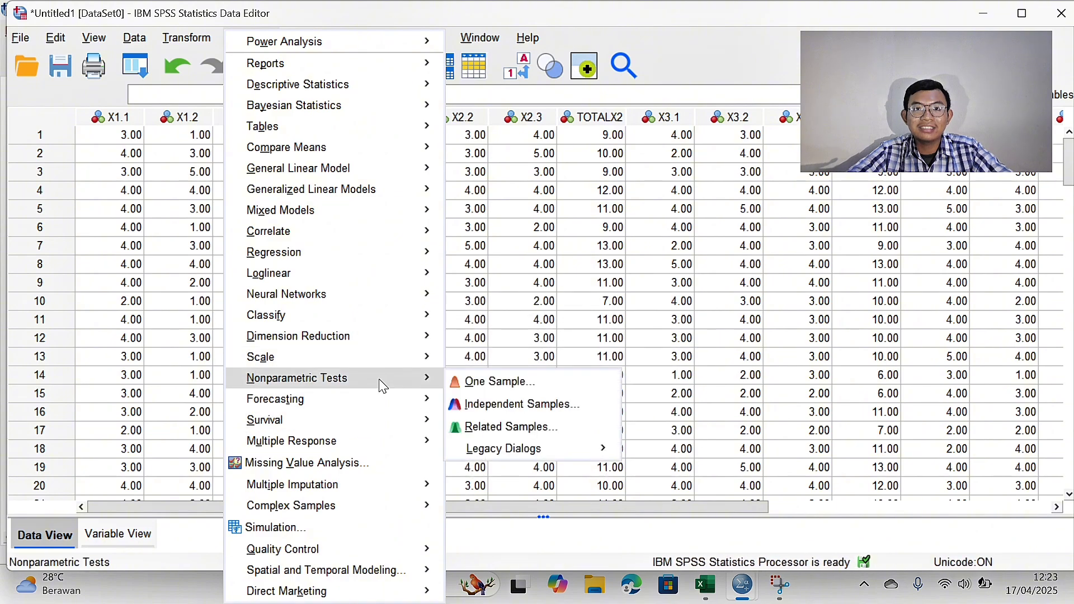
mouse_move(386, 384)
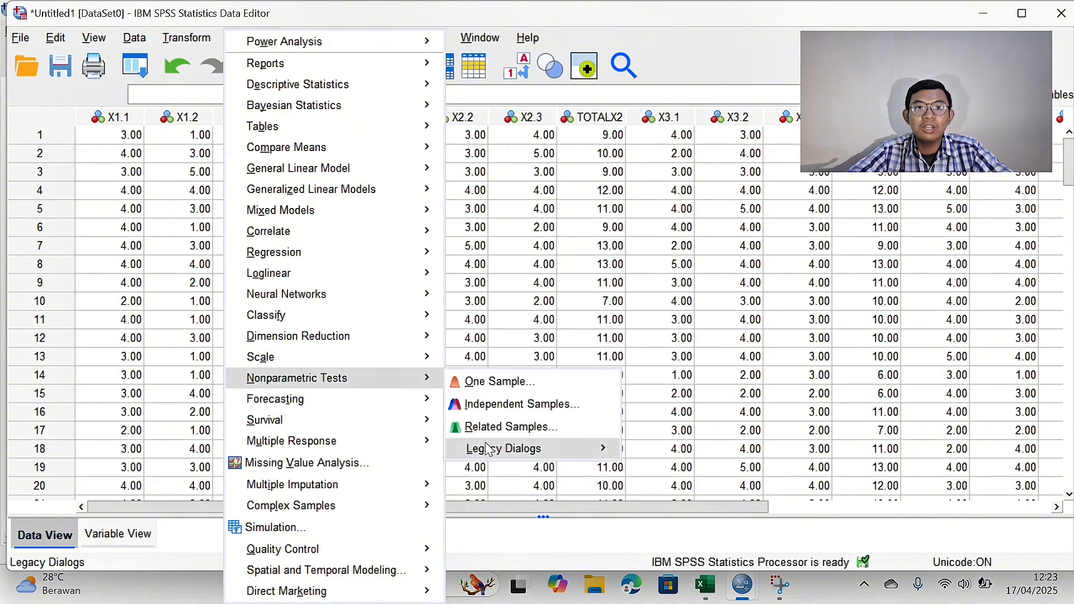
mouse_move(490, 448)
click(678, 354)
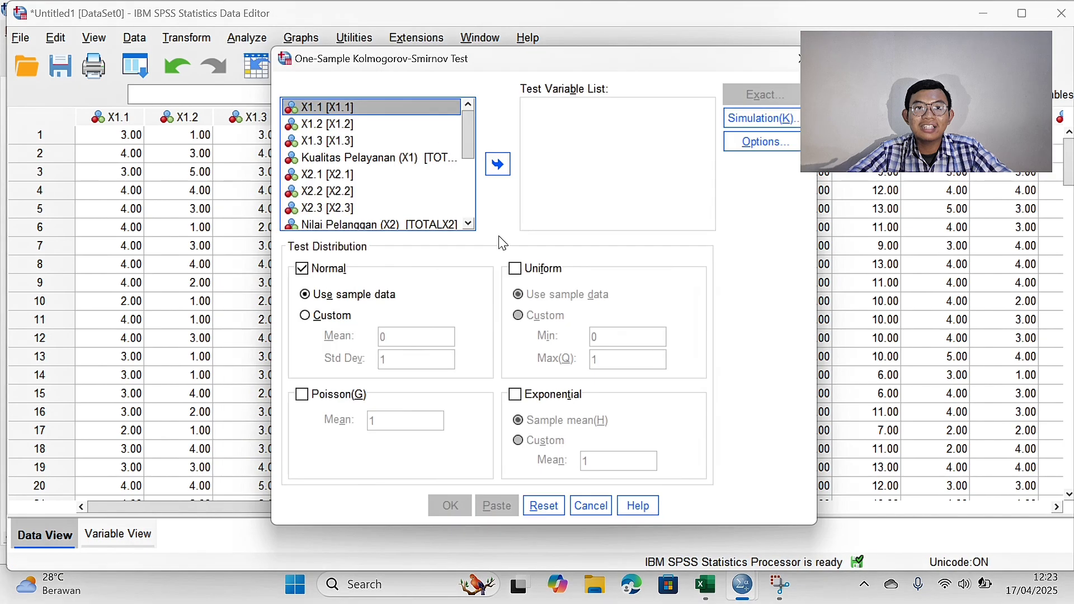
scroll(468, 223, down, 3)
click(391, 221)
click(498, 164)
click(449, 506)
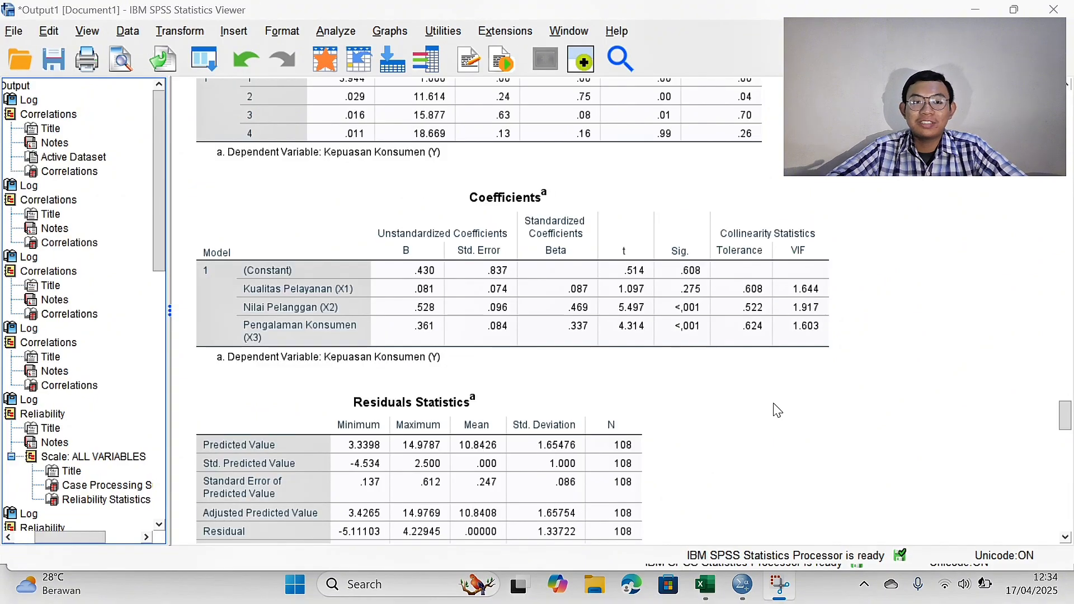
Examine the t and Sig. values of each predictor in the Coefficients table for the partial effects on Kepuasan Konsumen (Y).
click(723, 358)
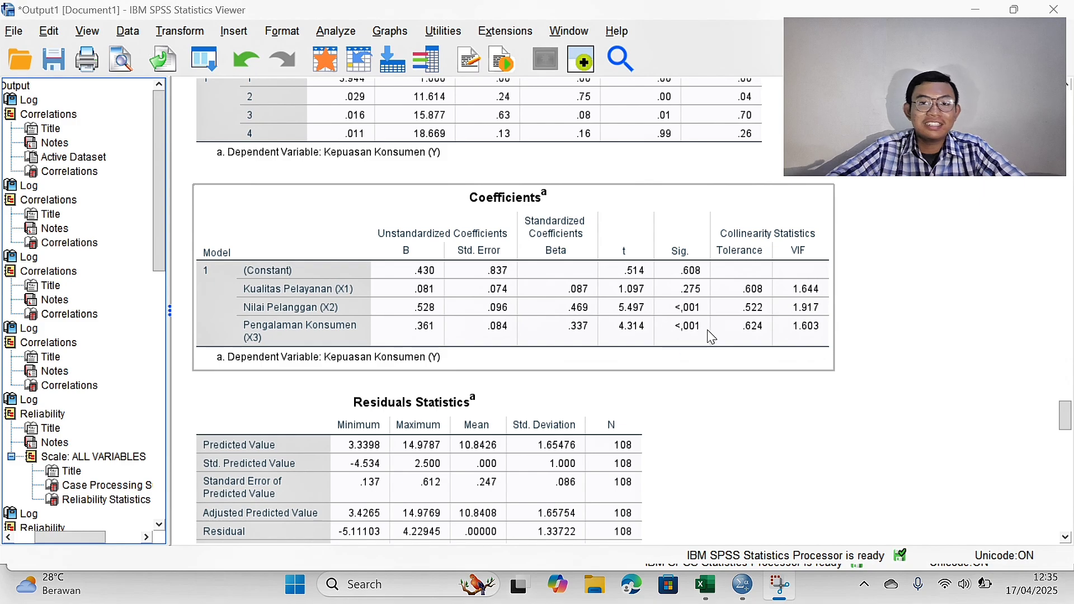
click(689, 377)
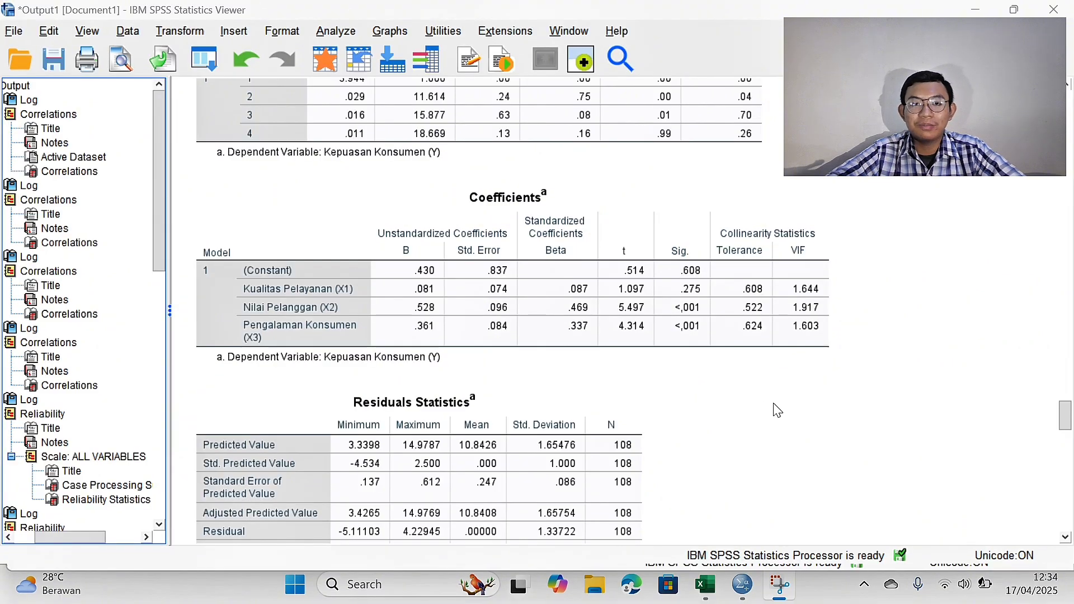
click(695, 319)
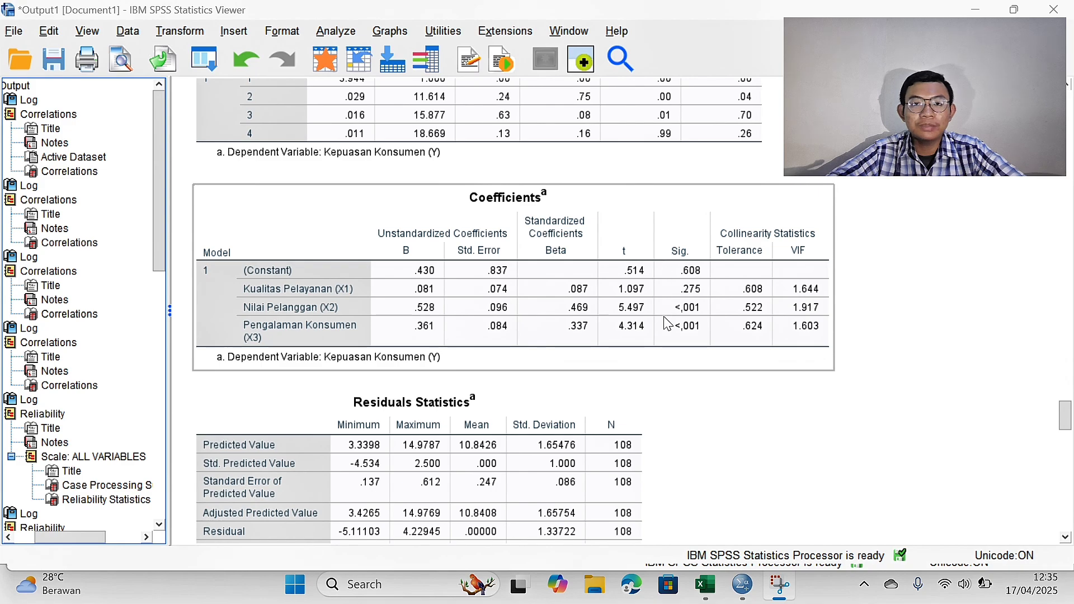
click(691, 379)
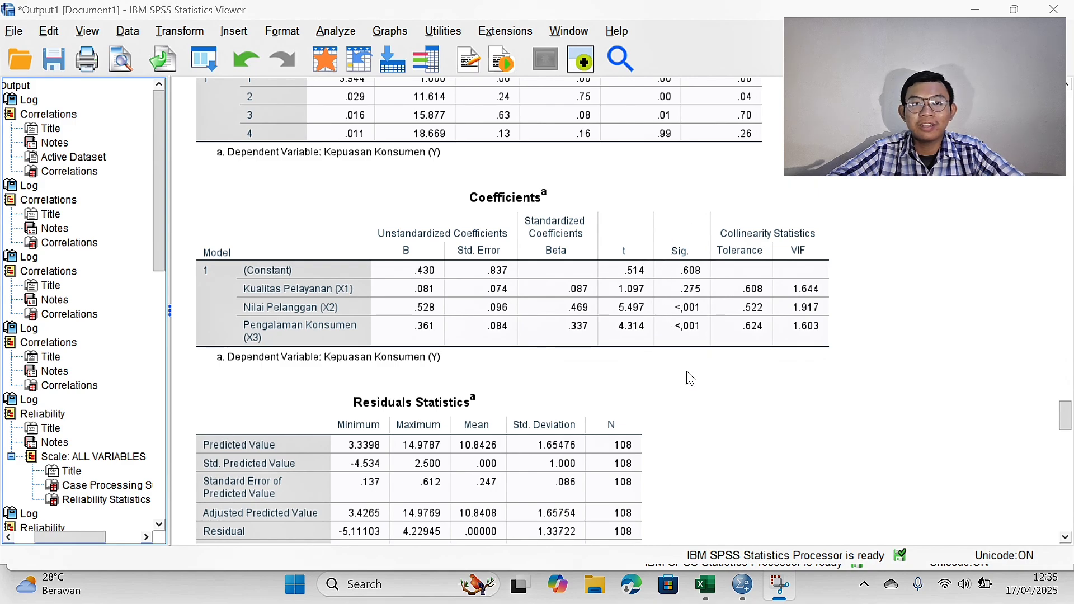
click(697, 363)
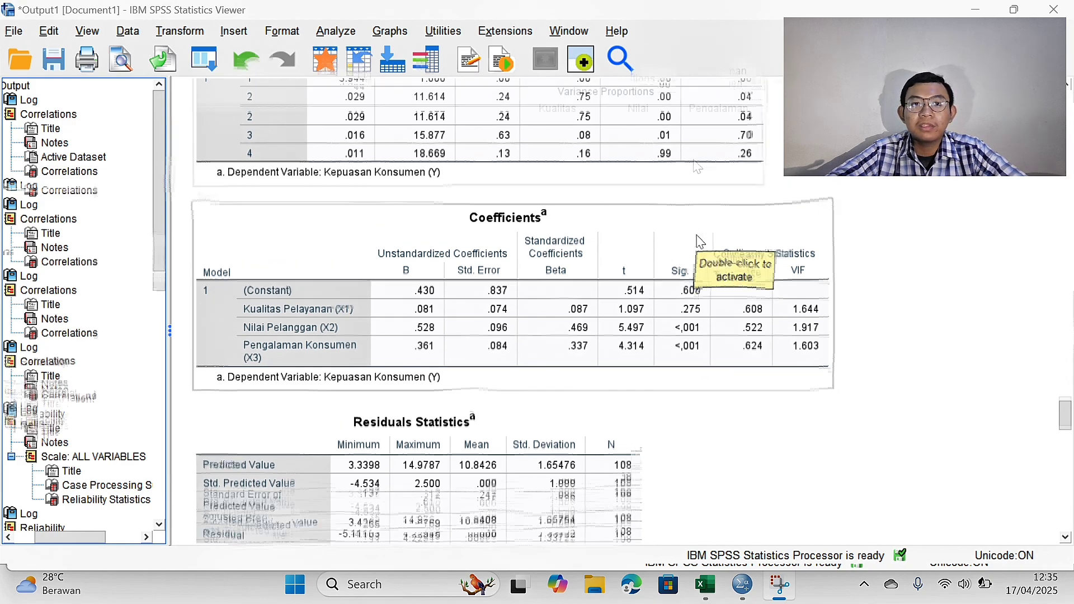
Examine the F and Sig. values in the ANOVA table, and the R Square columns in the Model Summary.
key(Up)
scroll(696, 222, up, 5)
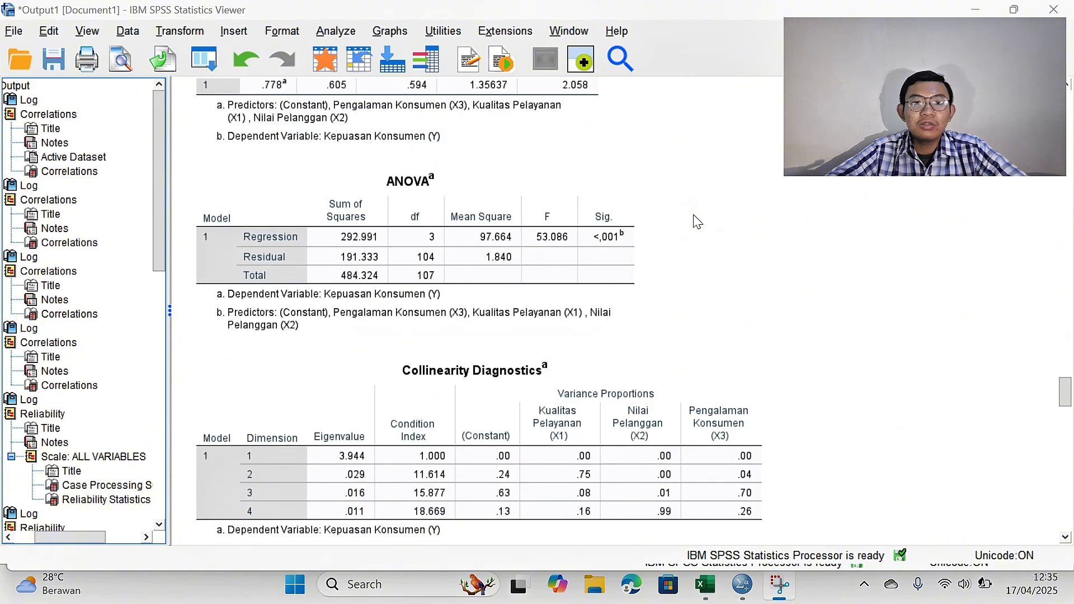
click(650, 201)
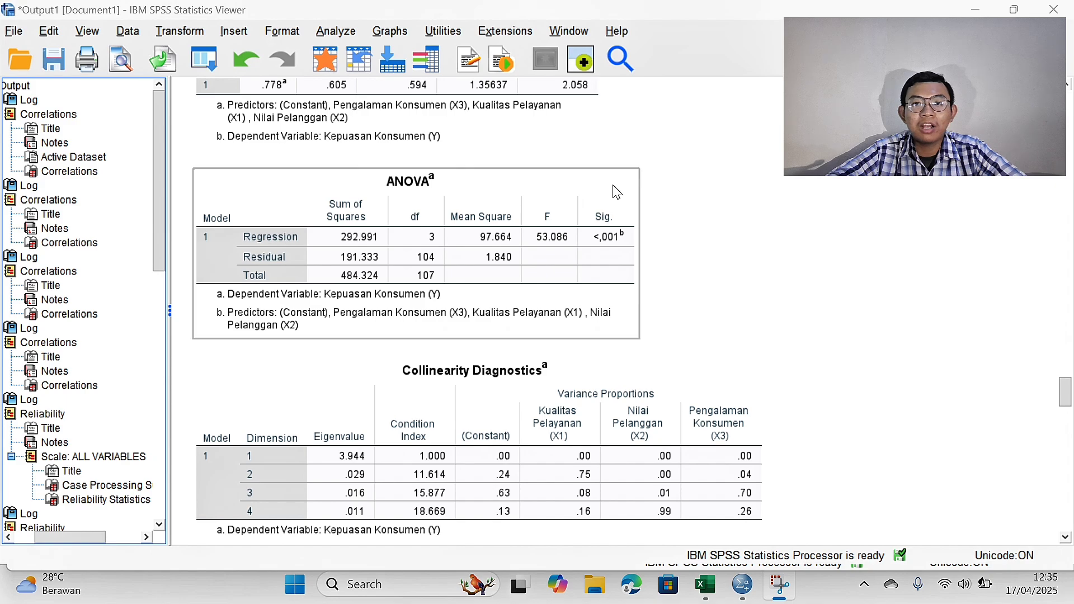
click(673, 268)
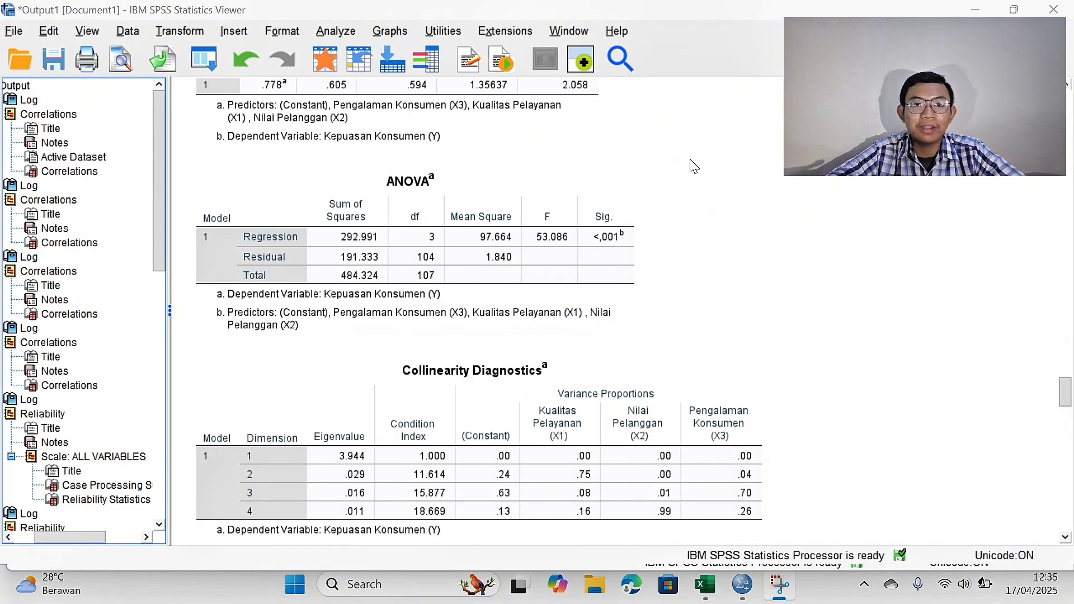
scroll(707, 188, up, 3)
scroll(707, 187, up, 3)
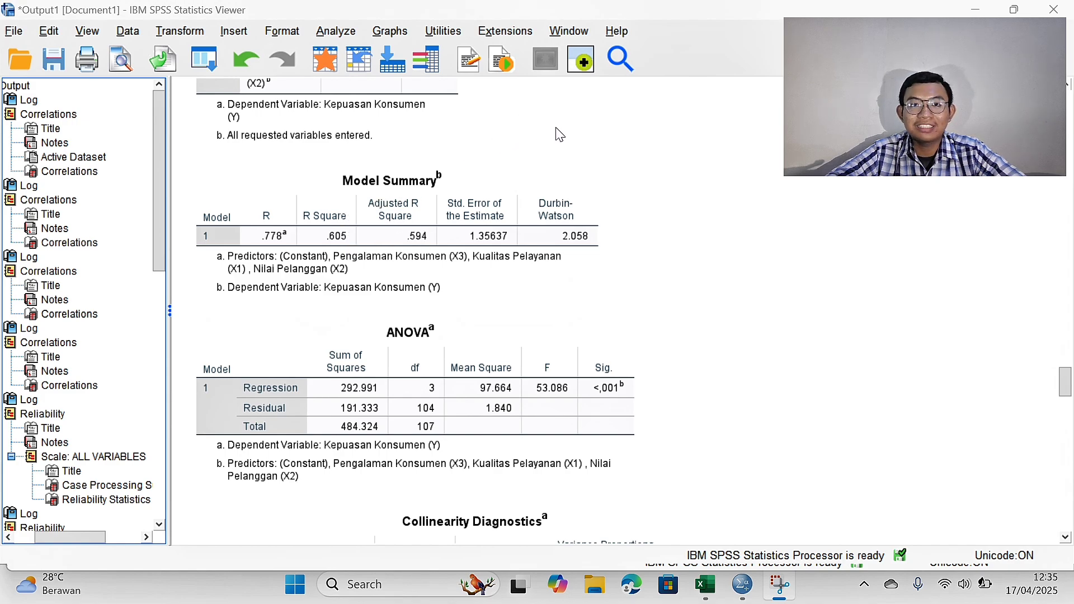
click(351, 213)
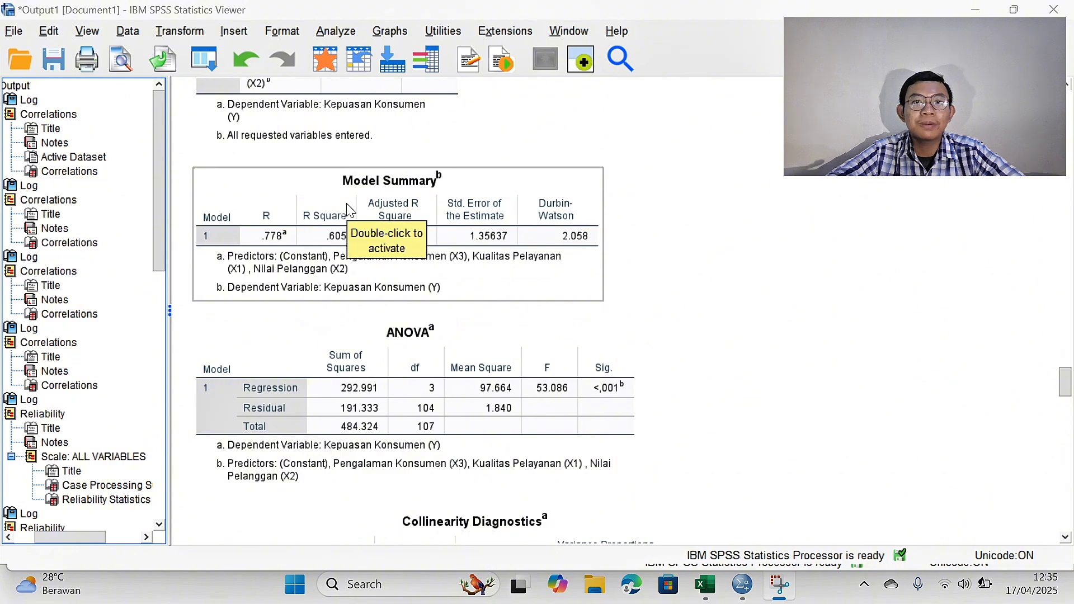